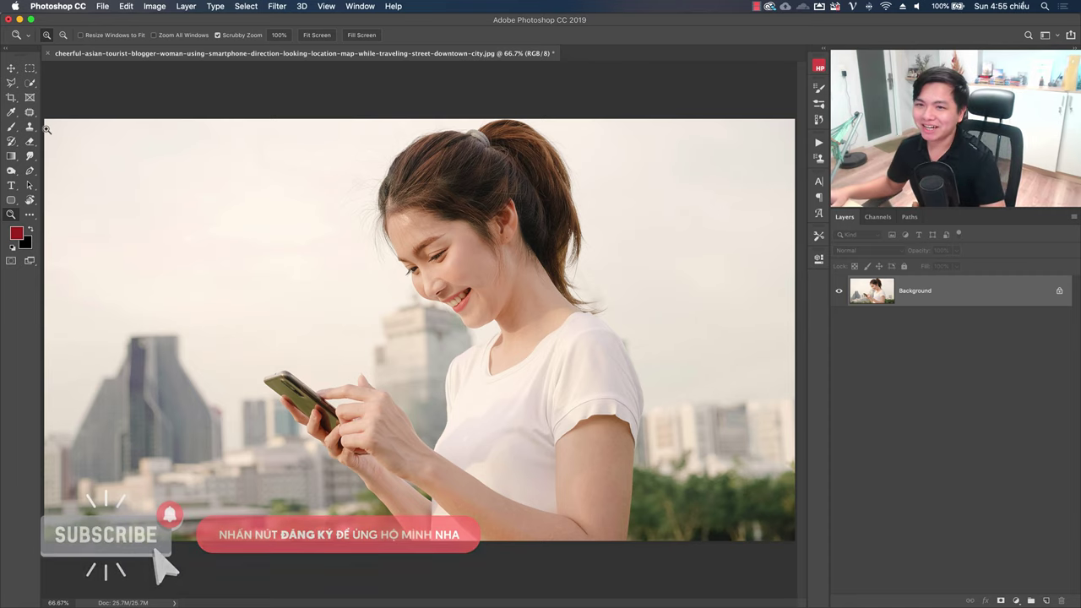
- Pick the Quick Selection tool and duplicate the photo onto a new Layer 1
{"action": "right_click", "coordinate": [31, 85]}
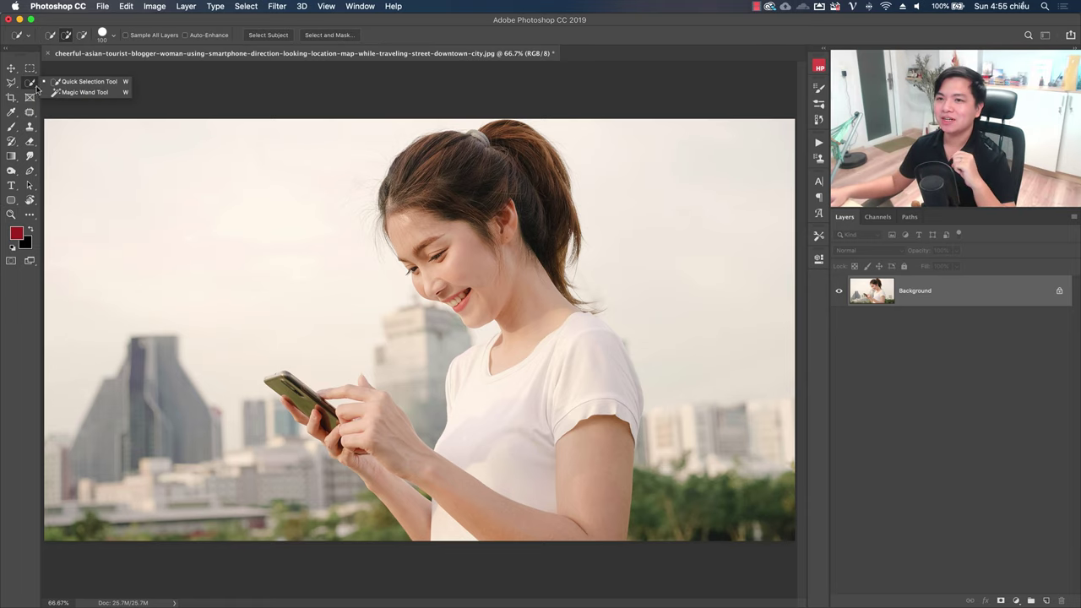
{"action": "left_click", "coordinate": [70, 82]}
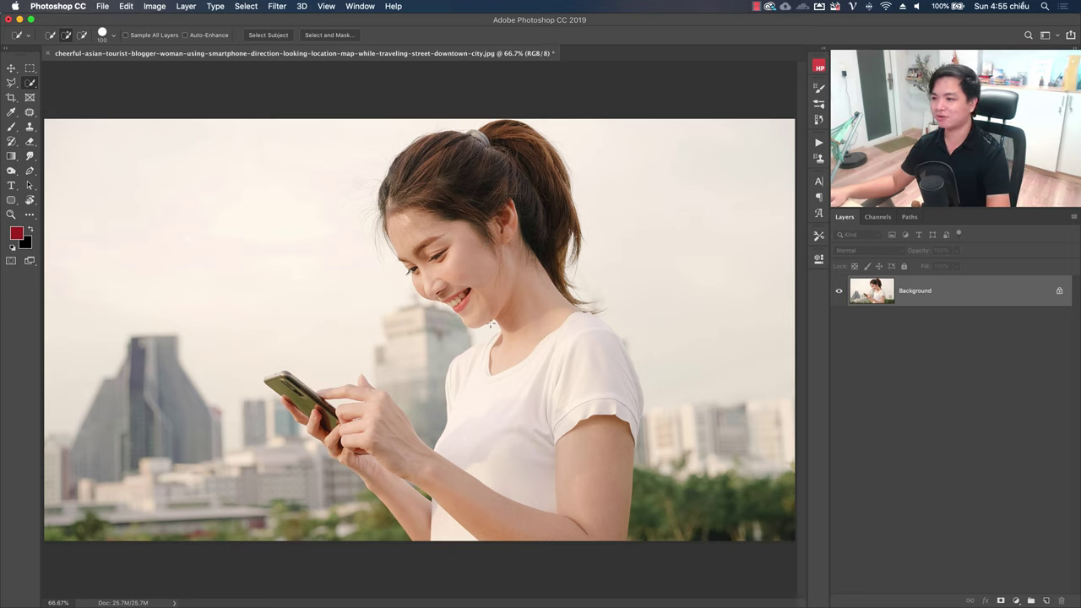
{"action": "key", "text": "ctrl+j"}
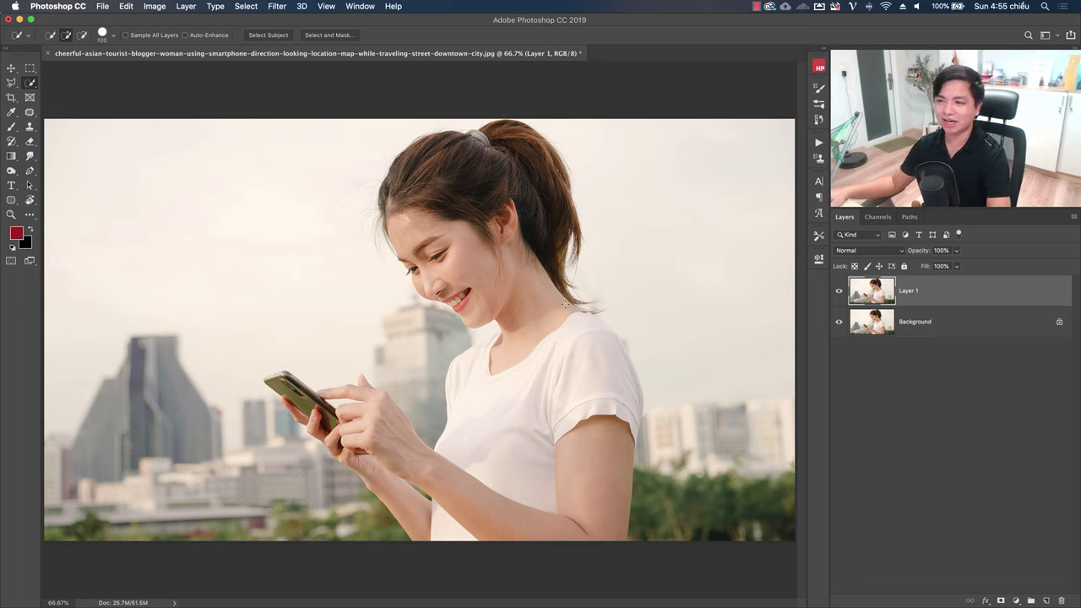
- Select the woman and her phone with Select Subject, then zoom toward her neck
{"action": "right_click", "coordinate": [30, 82]}
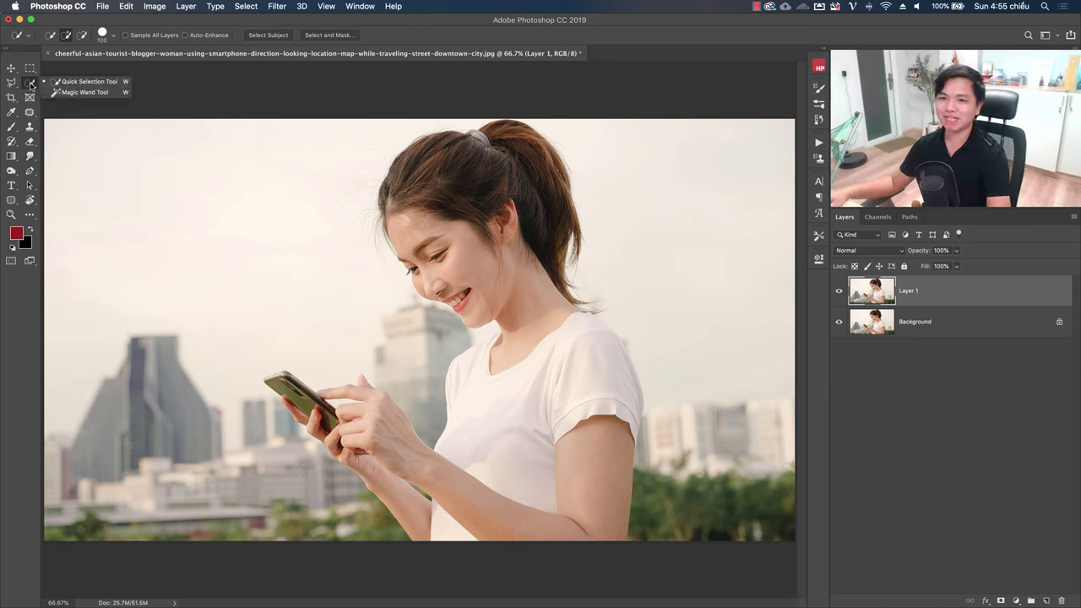
{"action": "left_click", "coordinate": [57, 82]}
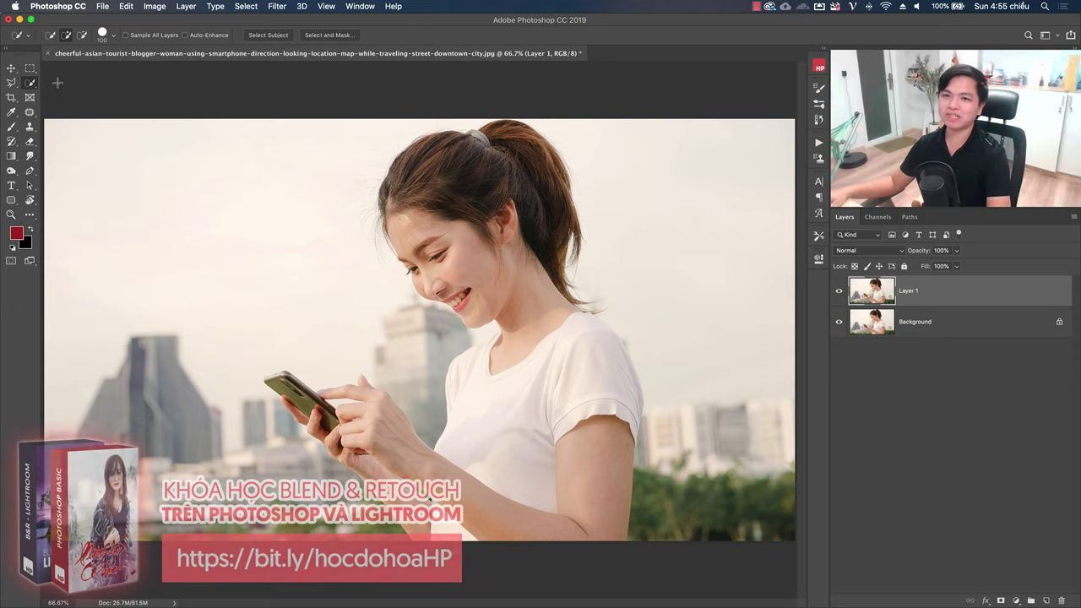
{"action": "left_click", "coordinate": [11, 82]}
{"action": "left_click", "coordinate": [38, 81]}
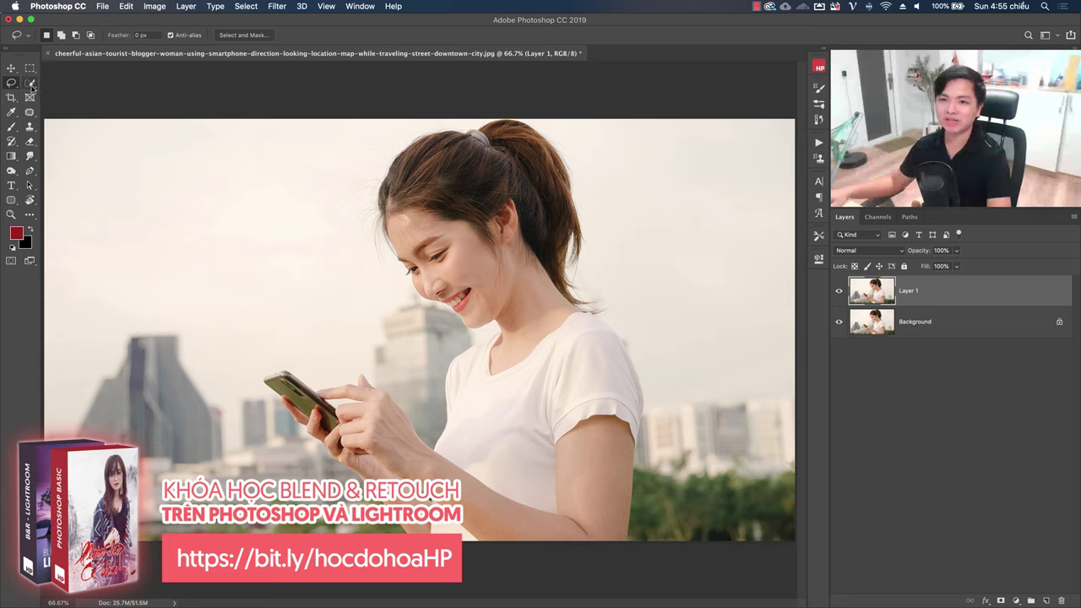
{"action": "right_click", "coordinate": [30, 82]}
{"action": "left_click", "coordinate": [60, 80]}
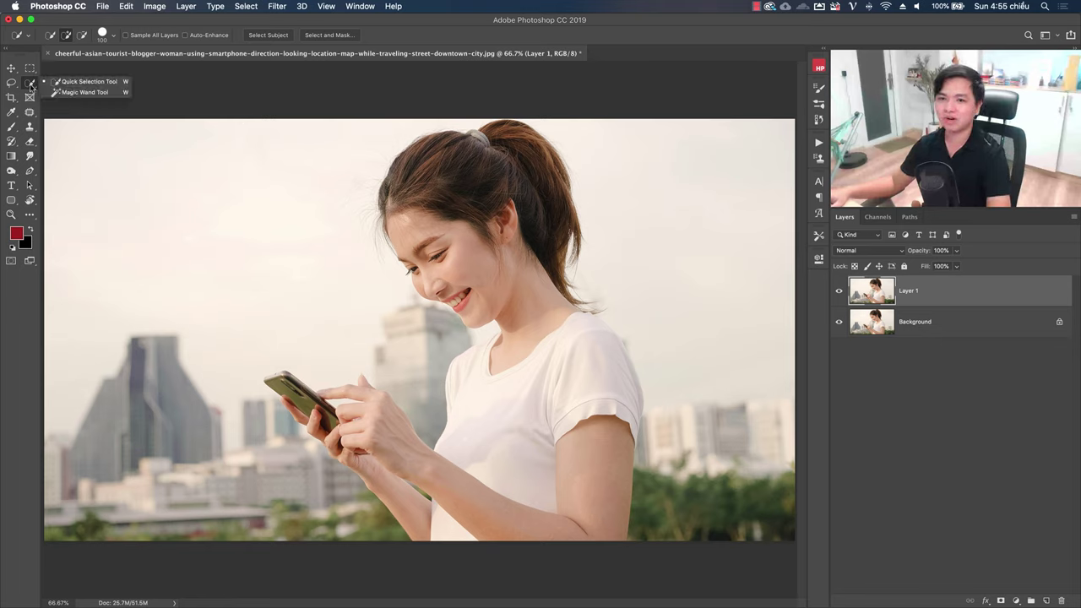
{"action": "left_click", "coordinate": [265, 36]}
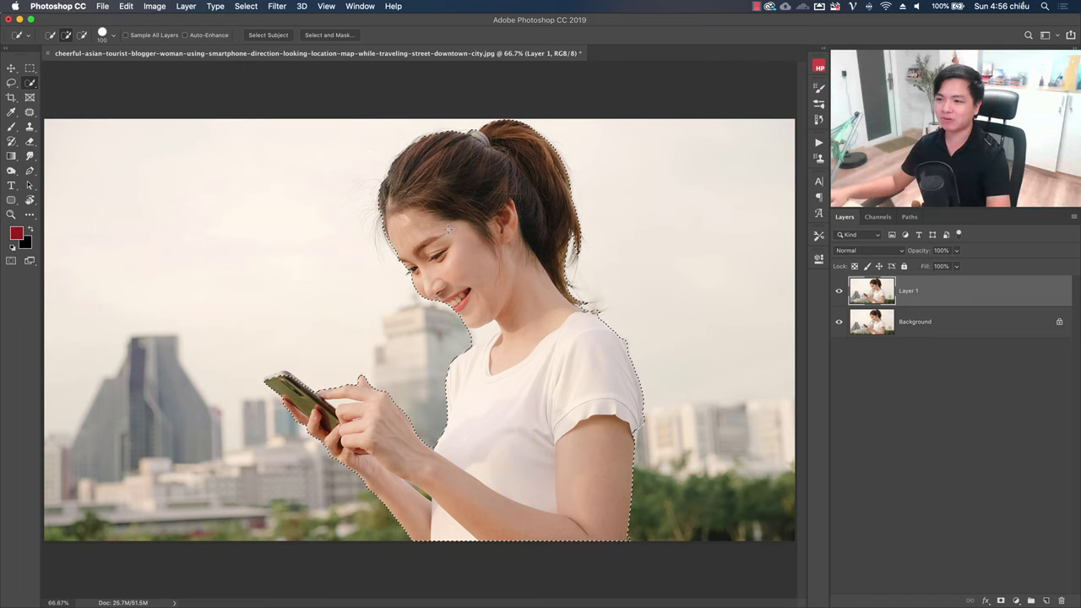
{"action": "key", "text": "z"}
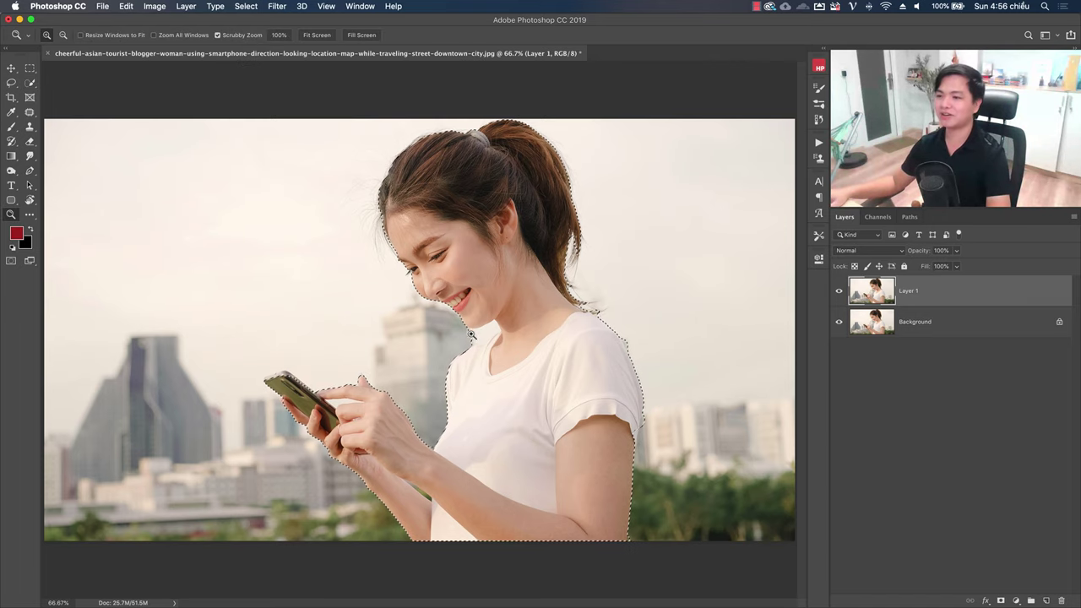
{"action": "left_click_drag", "start_coordinate": [472, 335], "coordinate": [550, 327]}
- Subtract the background under the chin and beside the neck using the Lasso
{"action": "left_click", "coordinate": [17, 84]}
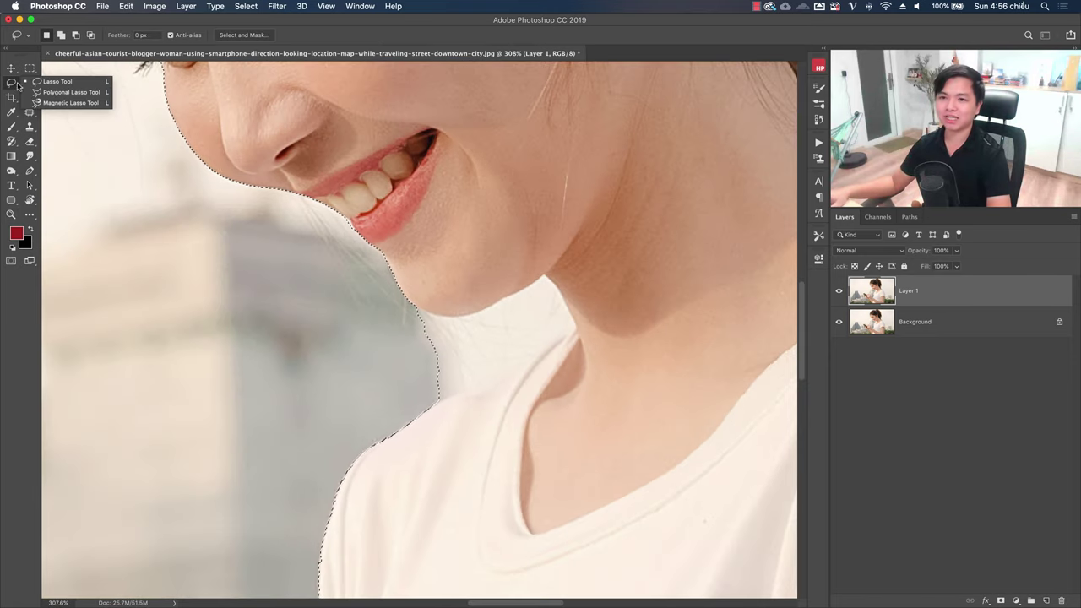
{"action": "left_click", "coordinate": [58, 81]}
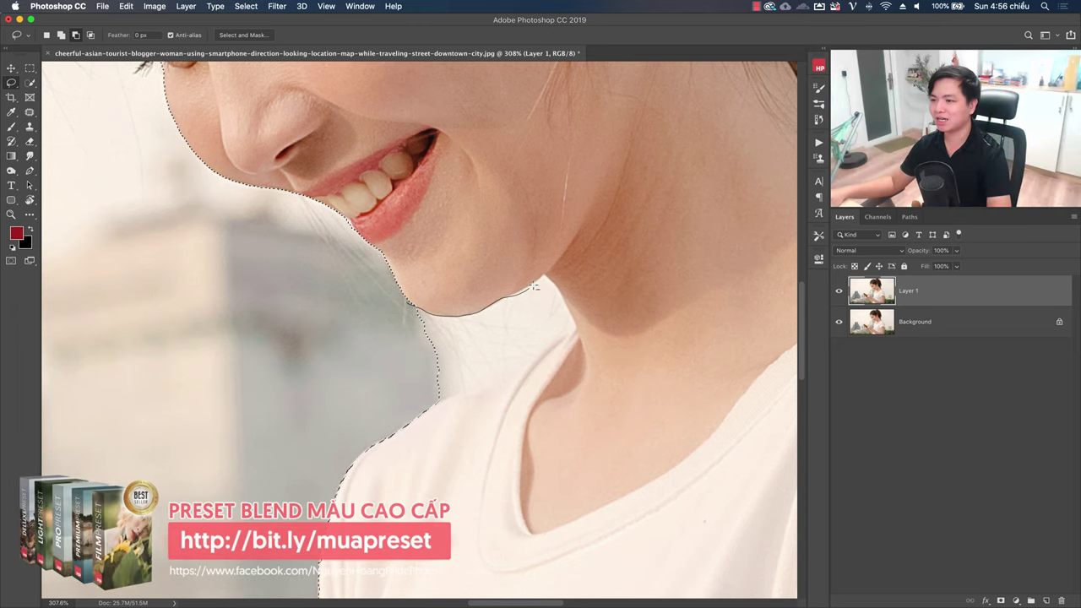
{"action": "left_click_drag", "start_coordinate": [493, 304], "coordinate": [547, 277]}
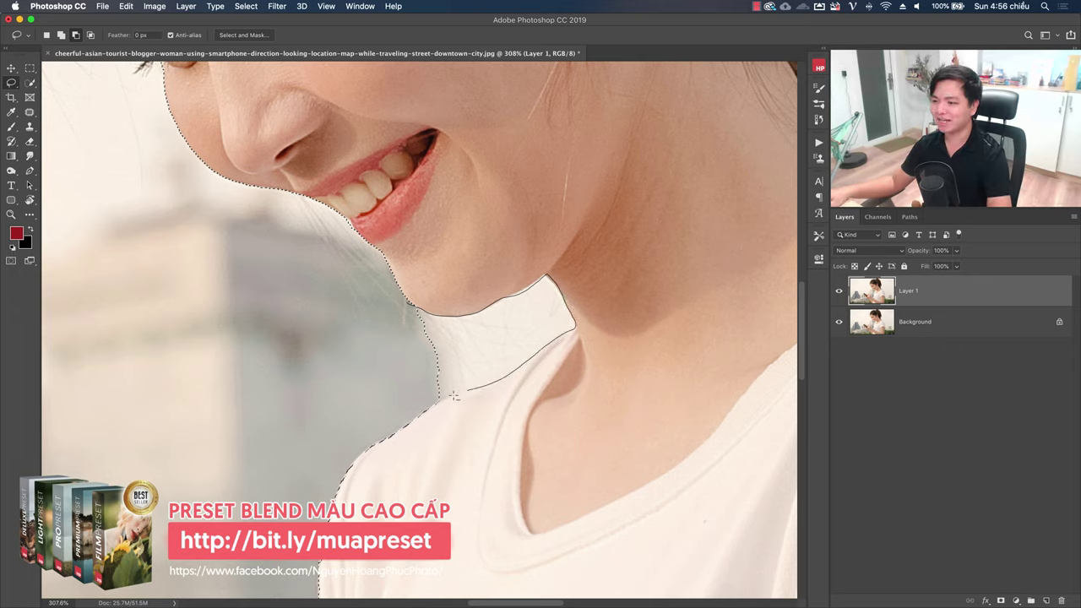
{"action": "left_click_drag", "start_coordinate": [454, 395], "coordinate": [414, 406]}
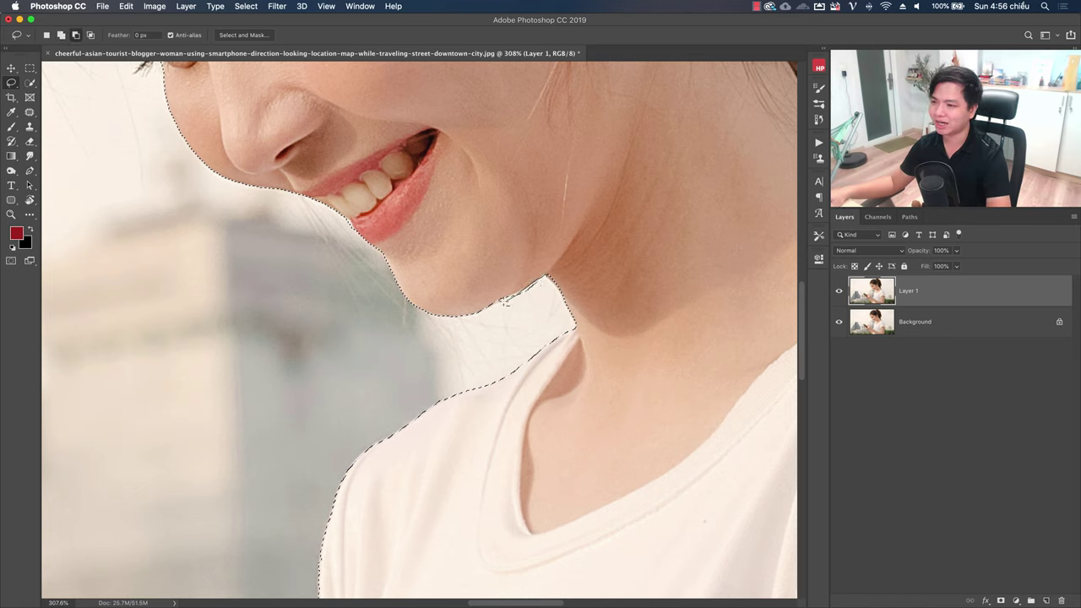
{"action": "mouse_move", "coordinate": [526, 312]}
{"action": "left_mouse_down"}
{"action": "mouse_move", "coordinate": [524, 292]}
{"action": "mouse_move", "coordinate": [327, 374]}
{"action": "left_mouse_up"}
{"action": "key", "text": "z"}
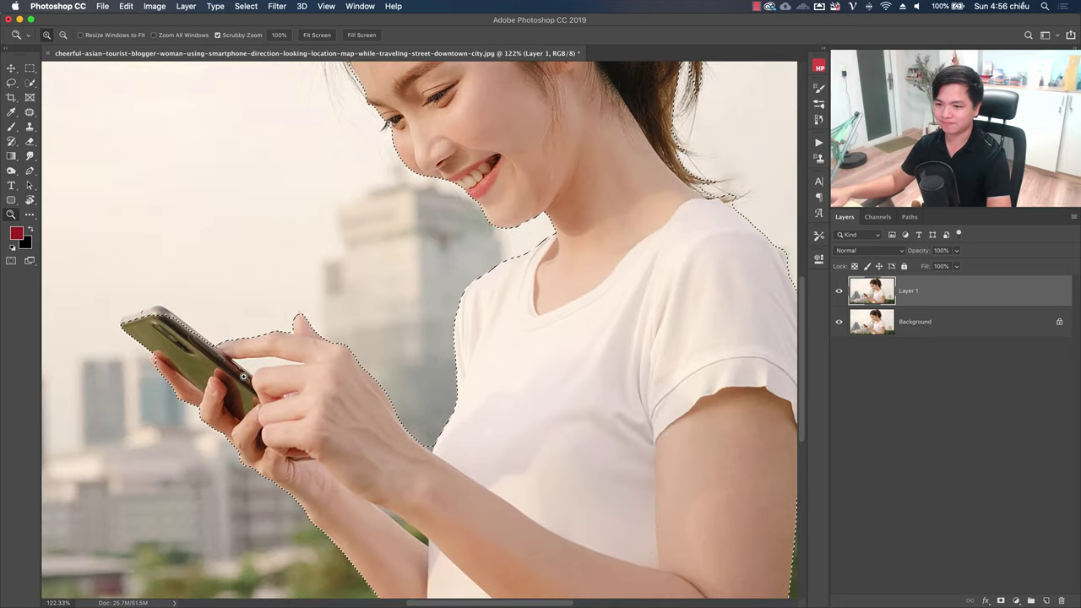
{"action": "left_click_drag", "start_coordinate": [239, 388], "coordinate": [321, 380]}
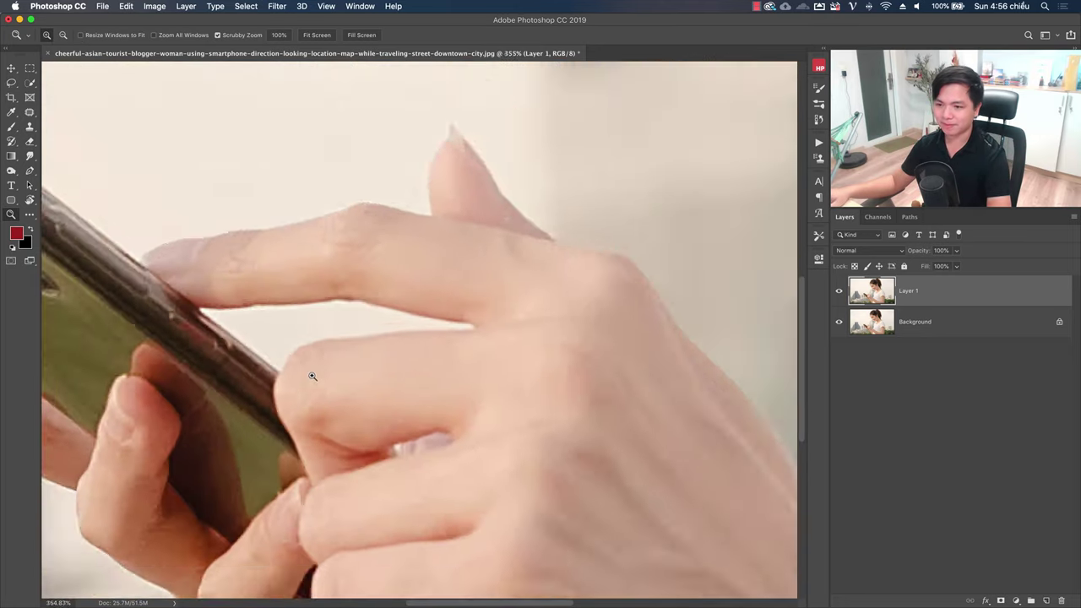
- Cut the background gap between the index finger and hand out with the Polygonal Lasso
{"action": "right_click", "coordinate": [11, 82]}
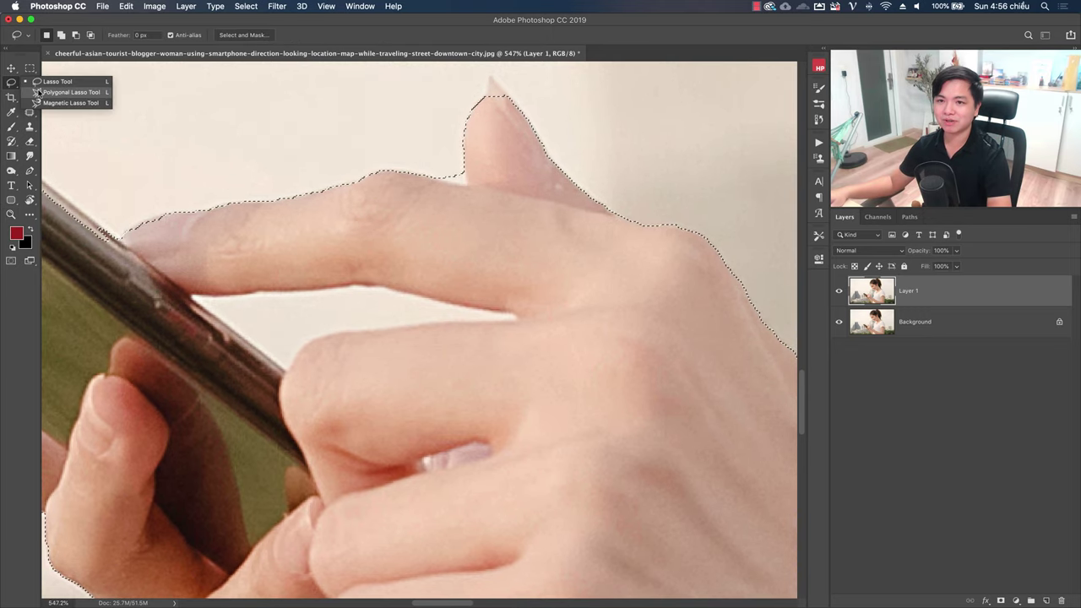
{"action": "left_click", "coordinate": [50, 93]}
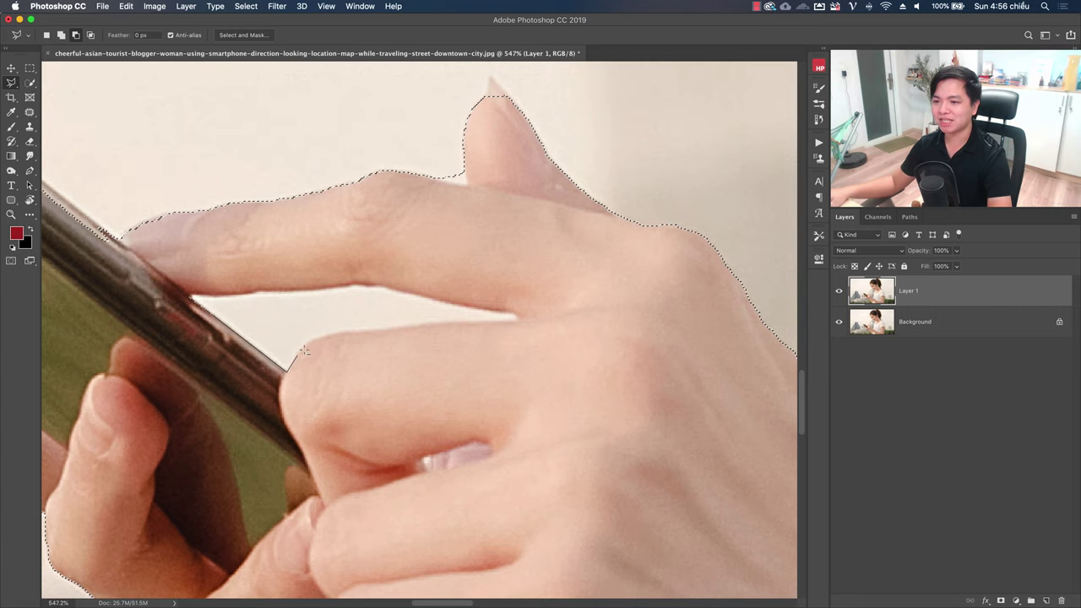
{"action": "left_click", "coordinate": [448, 323]}
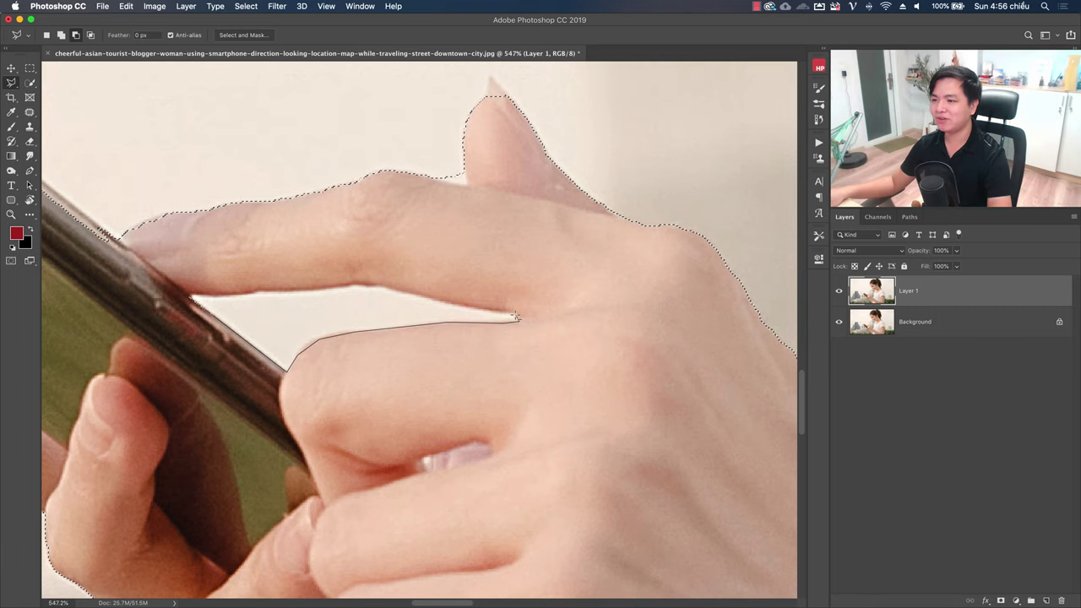
{"action": "left_click", "coordinate": [517, 317]}
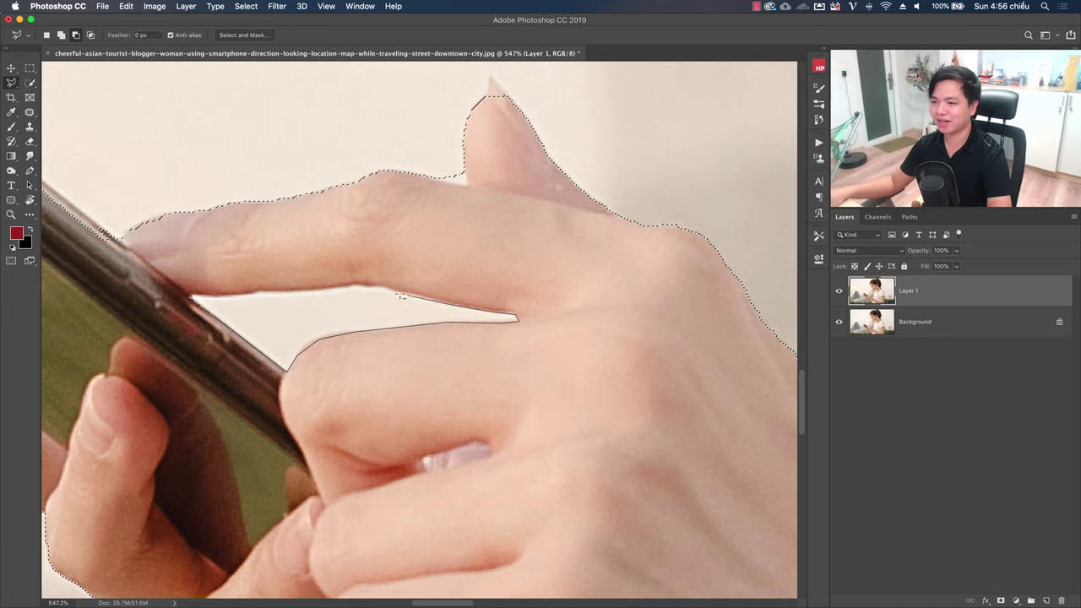
{"action": "left_click", "coordinate": [376, 288]}
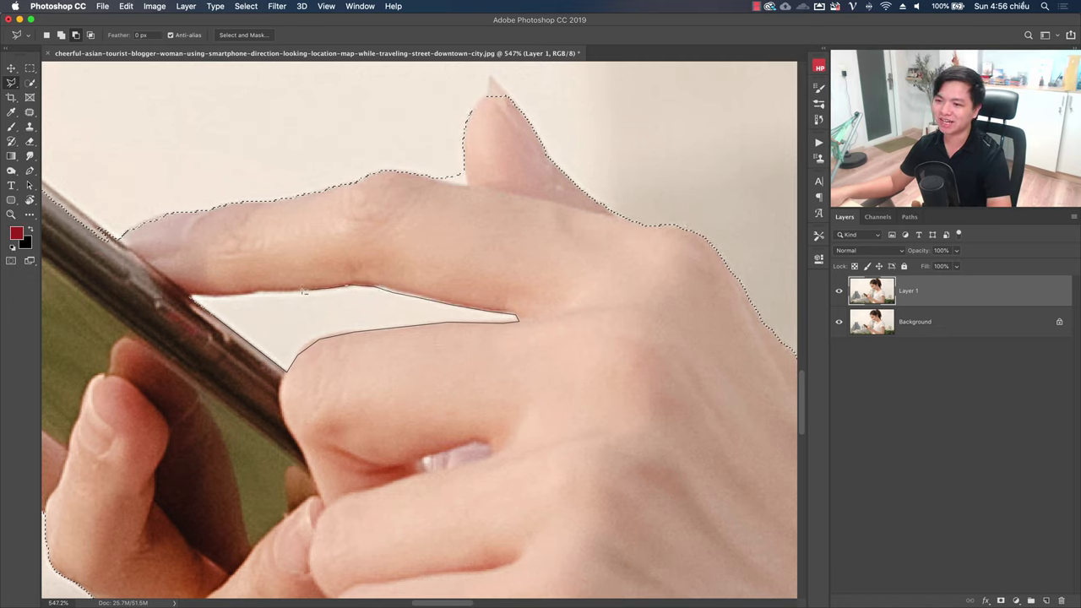
{"action": "double_click", "coordinate": [187, 296]}
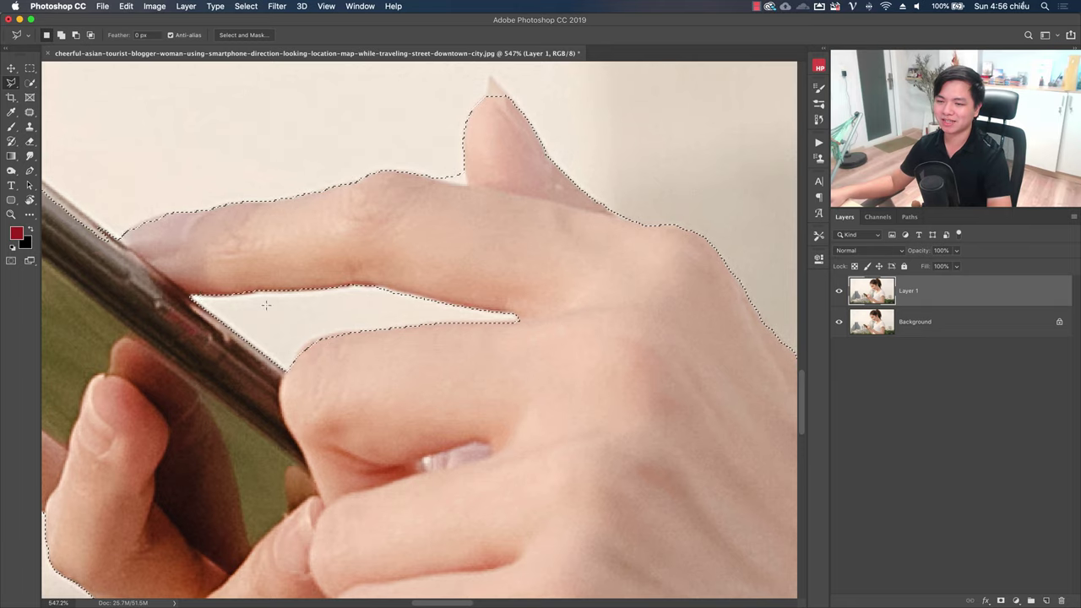
{"action": "mouse_move", "coordinate": [524, 448]}
{"action": "left_mouse_down"}
{"action": "mouse_move", "coordinate": [545, 319]}
{"action": "mouse_move", "coordinate": [506, 417]}
{"action": "left_mouse_up"}
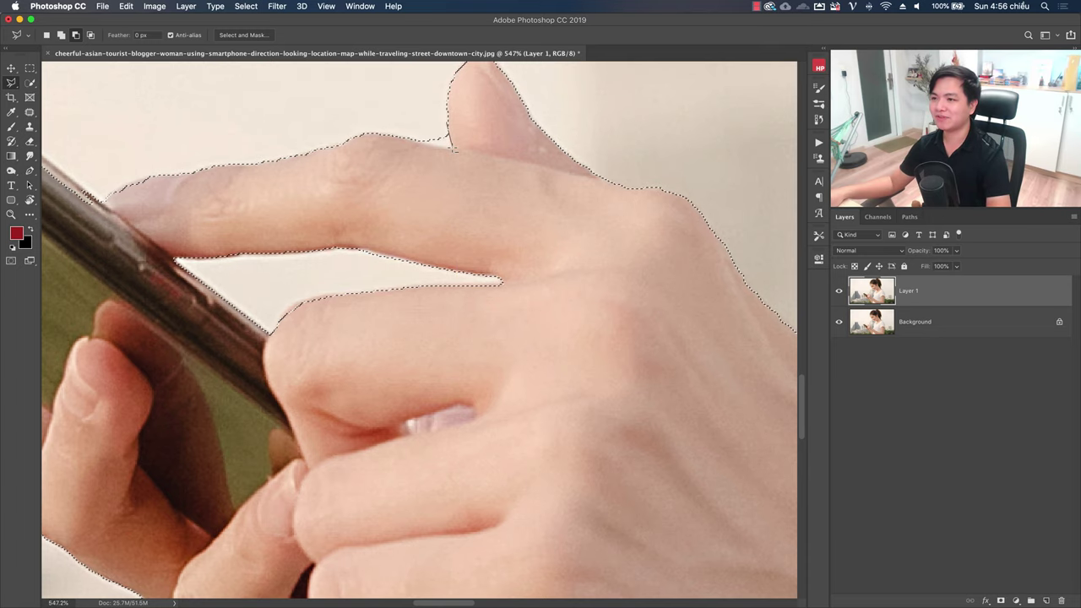
{"action": "key", "text": "z"}
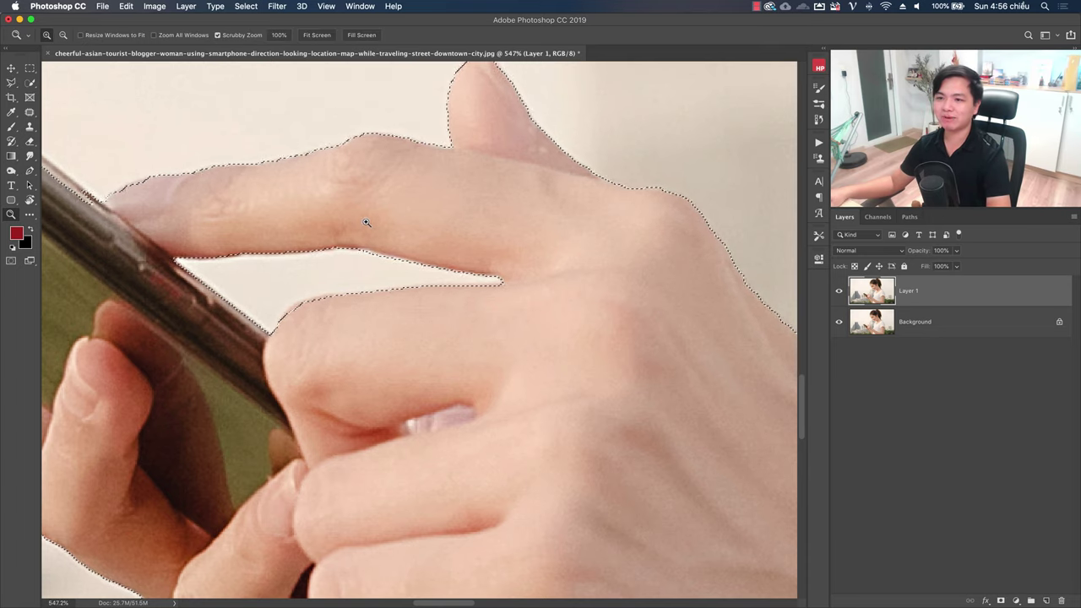
{"action": "left_click_drag", "start_coordinate": [366, 223], "coordinate": [160, 166]}
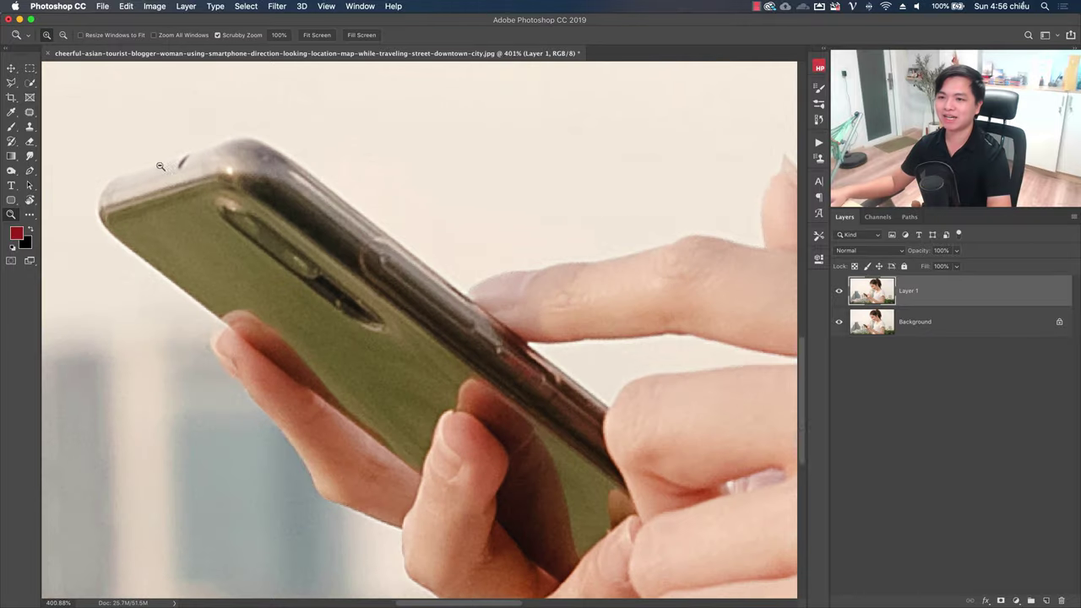
- Add the phone's top edge to the selection with the Polygonal Lasso
{"action": "key", "text": "l"}
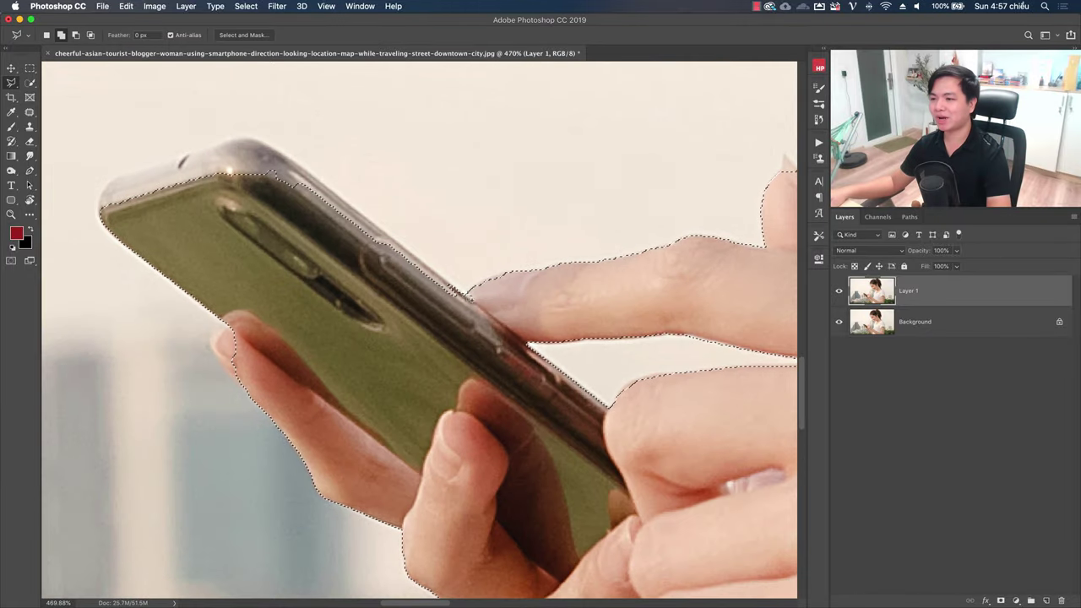
{"action": "left_click", "coordinate": [463, 293]}
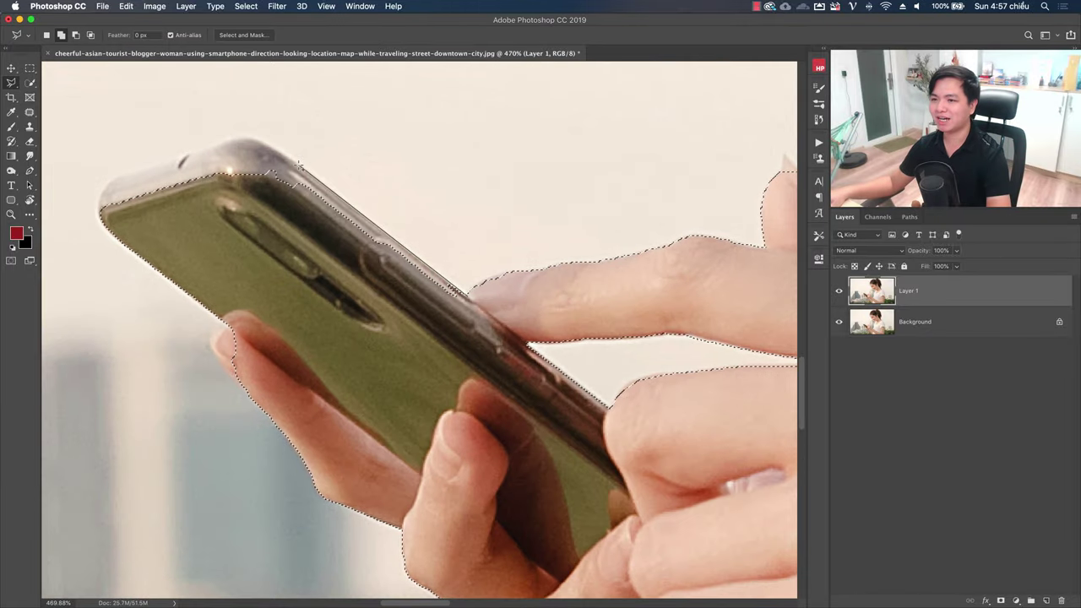
{"action": "left_click", "coordinate": [241, 139]}
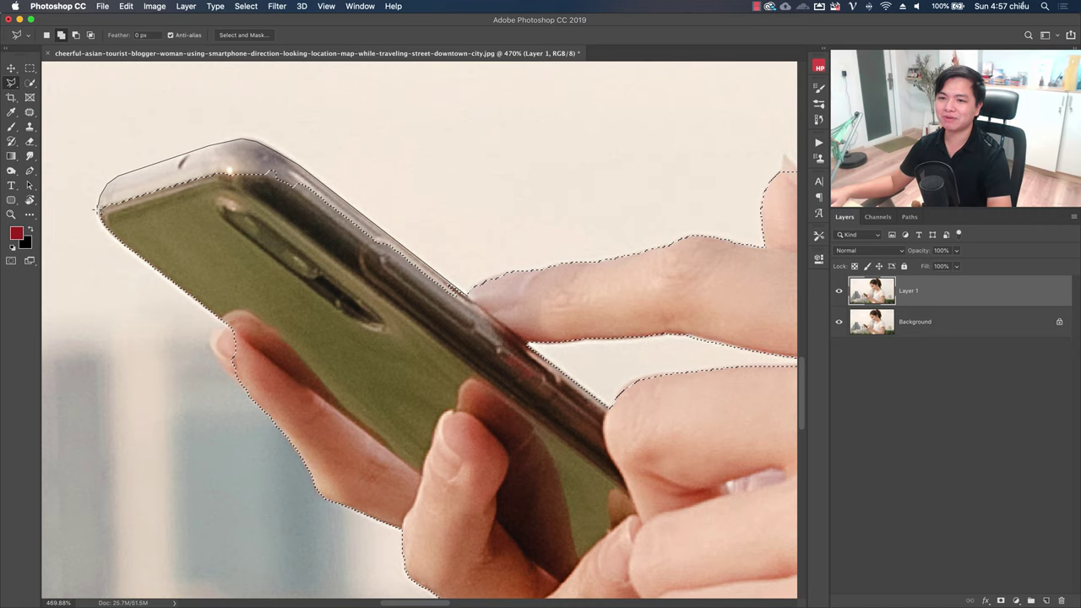
{"action": "double_click", "coordinate": [213, 256]}
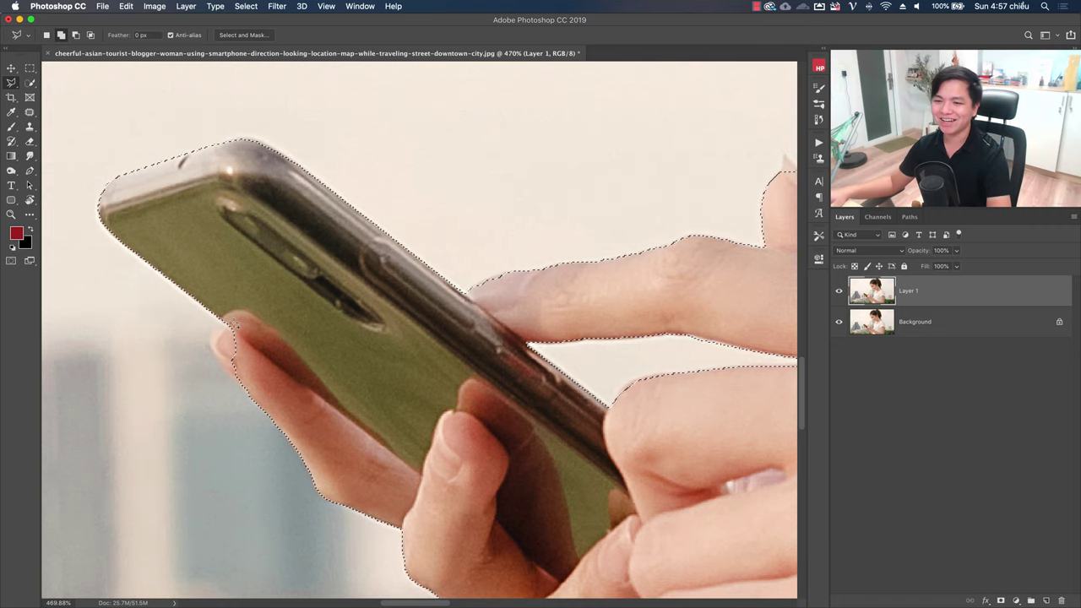
- Add the nearby fingertip edge to the selection
{"action": "left_click", "coordinate": [223, 323], "text": "shift"}
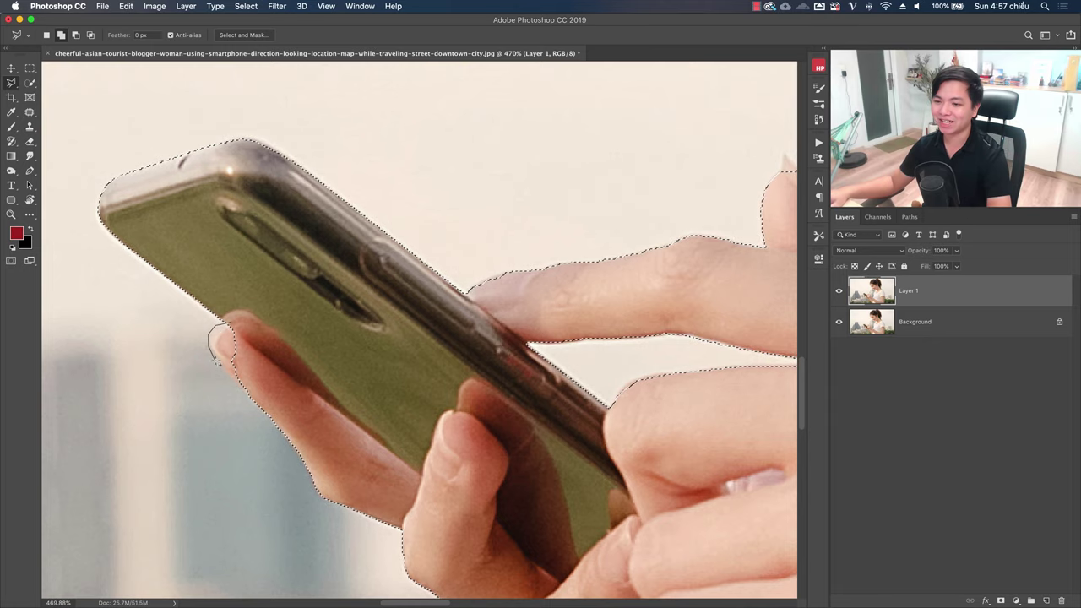
{"action": "left_click", "coordinate": [234, 380]}
{"action": "double_click", "coordinate": [291, 371]}
{"action": "key", "text": "z"}
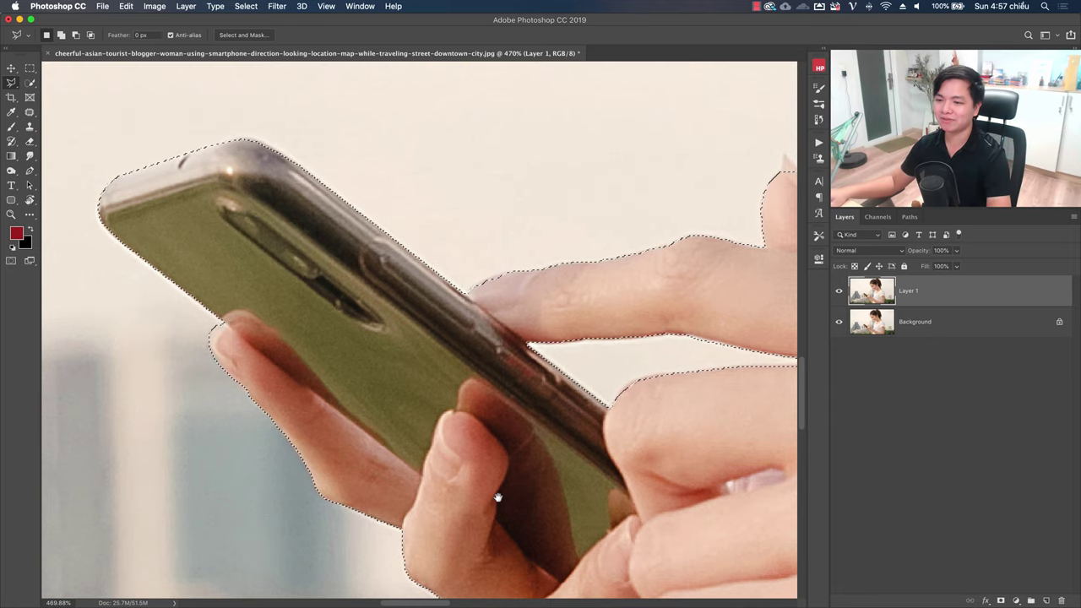
{"action": "left_click_drag", "start_coordinate": [449, 212], "coordinate": [397, 293]}
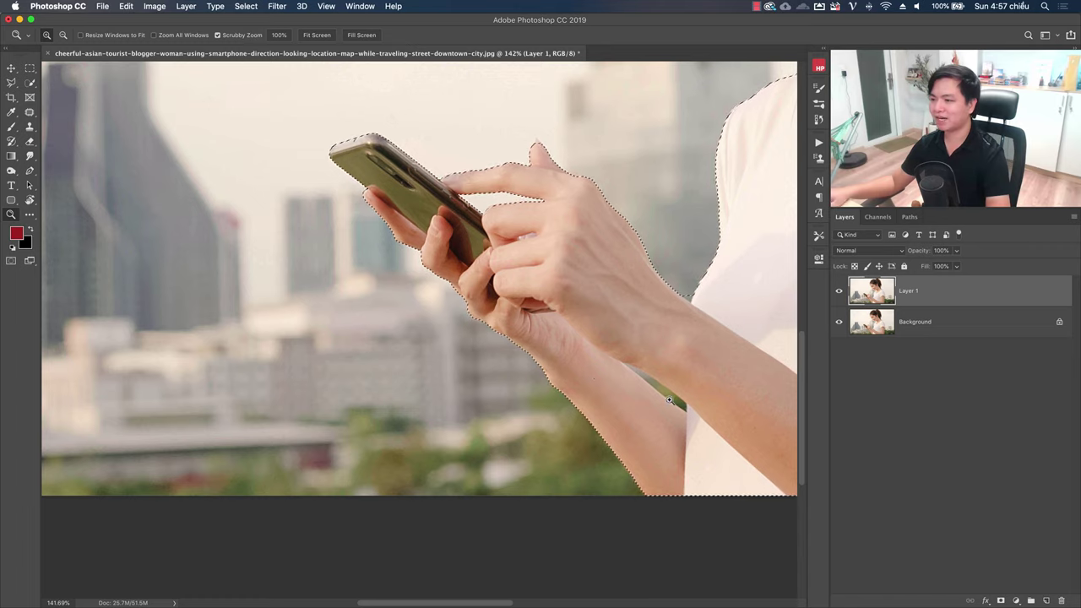
{"action": "left_click_drag", "start_coordinate": [473, 345], "coordinate": [565, 344]}
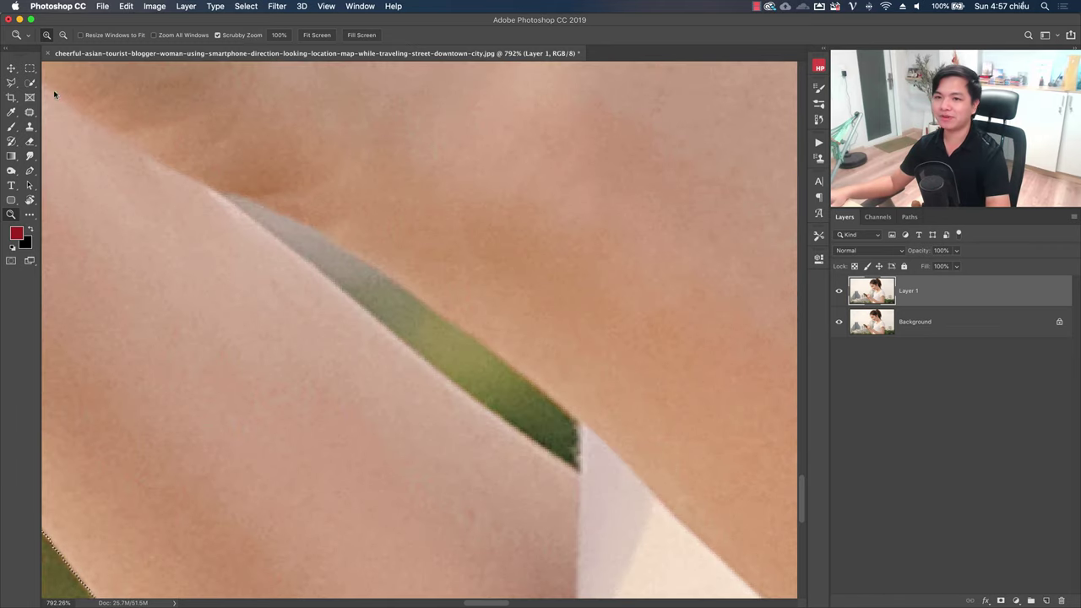
- Trace the thin green sliver between the arm and body with the Polygonal Lasso
{"action": "key", "text": "l"}
{"action": "left_click", "coordinate": [218, 194]}
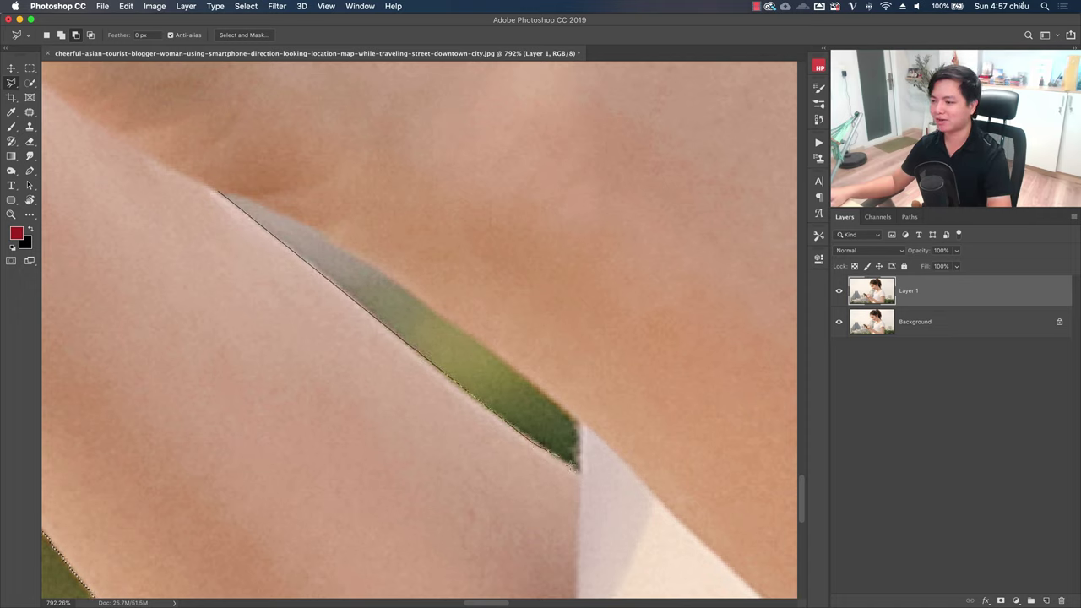
{"action": "left_click", "coordinate": [579, 417]}
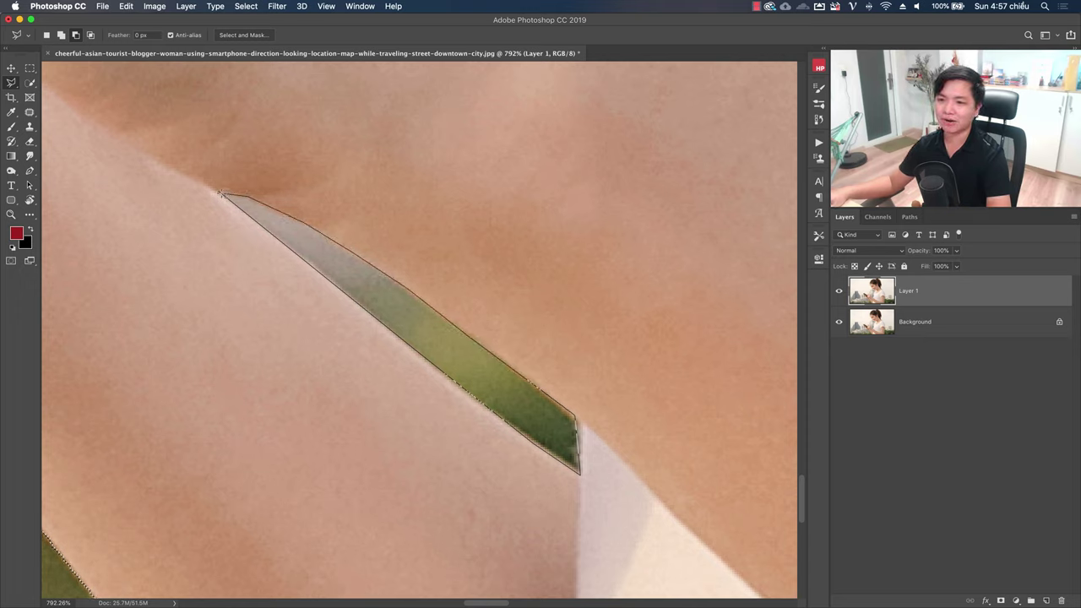
{"action": "key", "text": "z"}
{"action": "scroll", "coordinate": [391, 266], "scroll_direction": "down", "scroll_amount": 10}
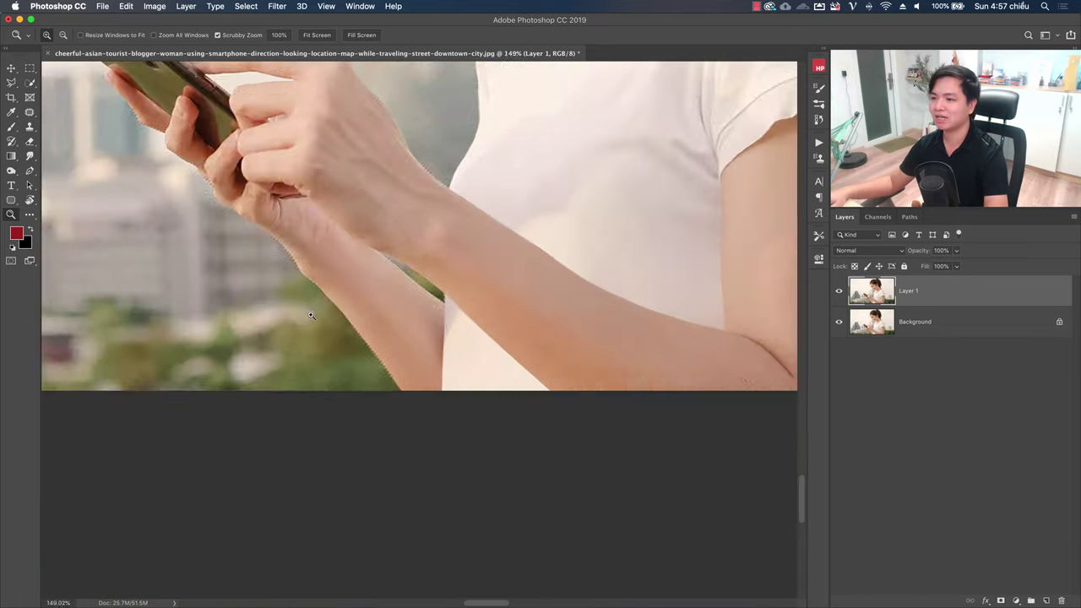
{"action": "scroll", "coordinate": [516, 430], "scroll_direction": "up", "scroll_amount": 2}
{"action": "scroll", "coordinate": [591, 405], "scroll_direction": "up", "scroll_amount": 3}
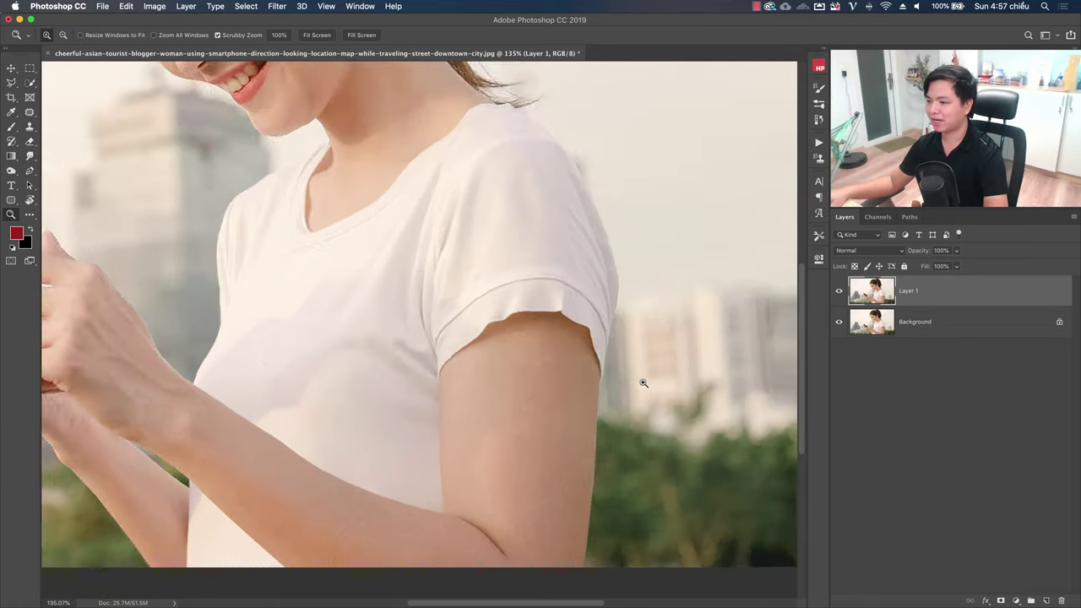
{"action": "scroll", "coordinate": [642, 381], "scroll_direction": "up", "scroll_amount": 2}
- Add the sleeve edge to the selection with Polygonal Lasso points
{"action": "key", "text": "l"}
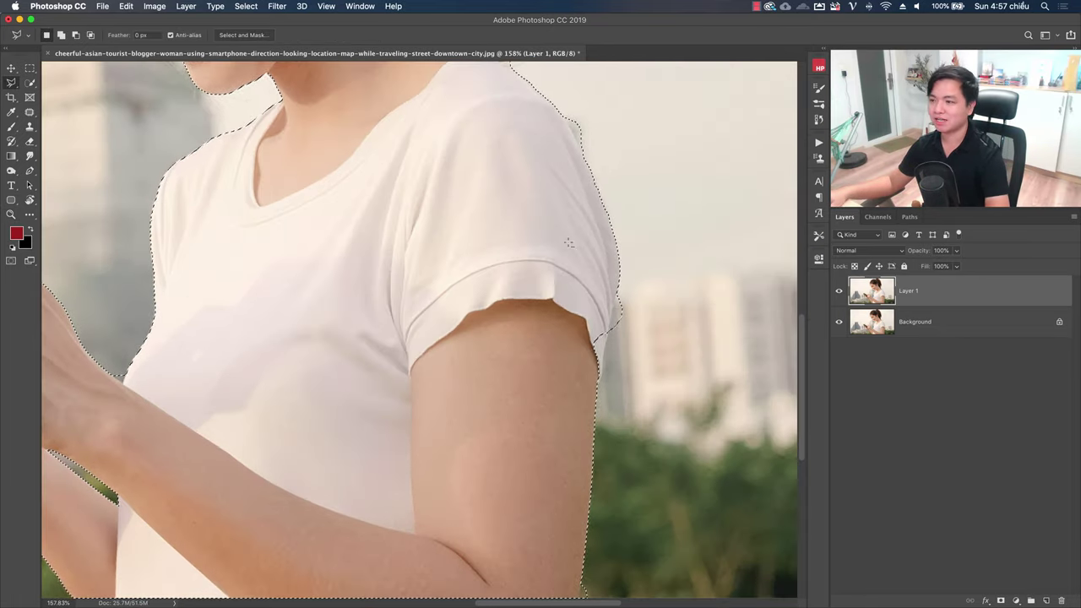
{"action": "left_click", "coordinate": [619, 291]}
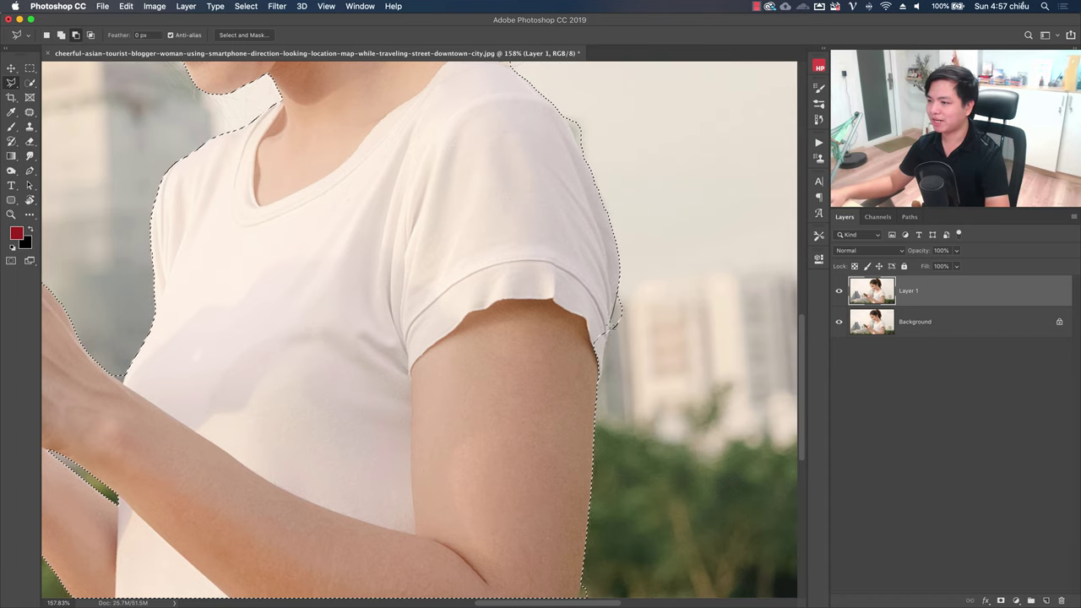
{"action": "left_click", "coordinate": [609, 329]}
{"action": "left_click", "coordinate": [604, 336]}
{"action": "double_click", "coordinate": [606, 338]}
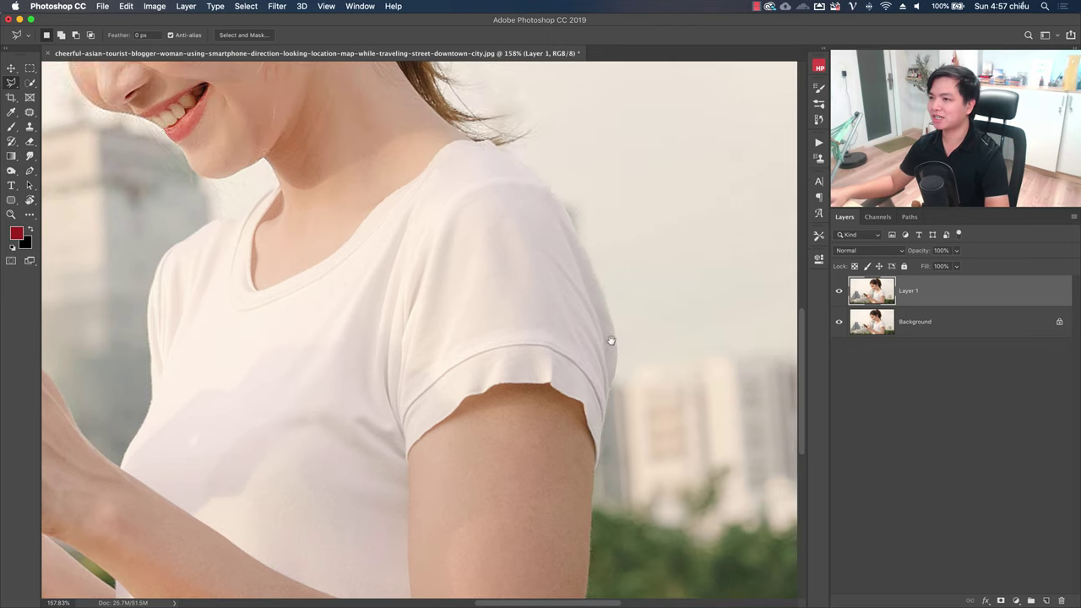
- Trim the selection along the shoulder outline and view the whole image
{"action": "left_click_drag", "start_coordinate": [621, 179], "coordinate": [603, 364]}
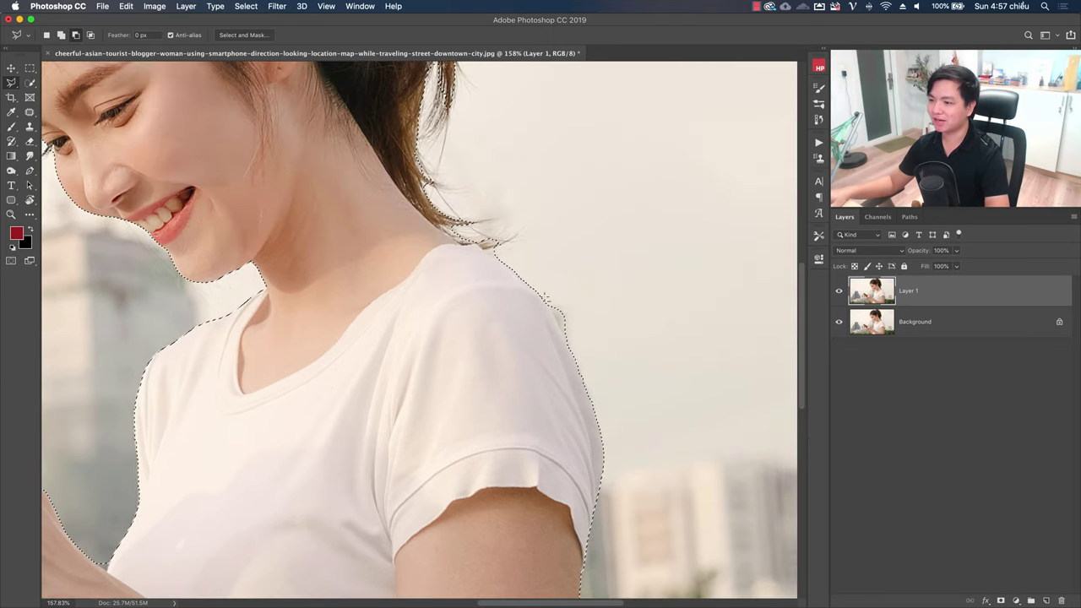
{"action": "left_click", "coordinate": [564, 333]}
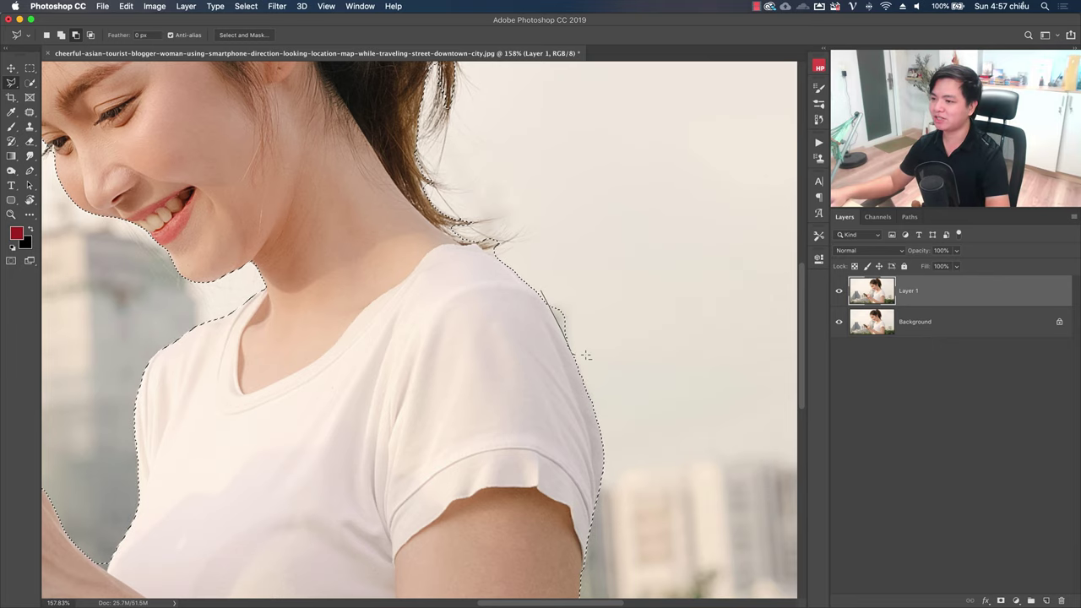
{"action": "mouse_move", "coordinate": [595, 305]}
{"action": "left_mouse_down"}
{"action": "mouse_move", "coordinate": [524, 263]}
{"action": "mouse_move", "coordinate": [423, 287]}
{"action": "left_mouse_up"}
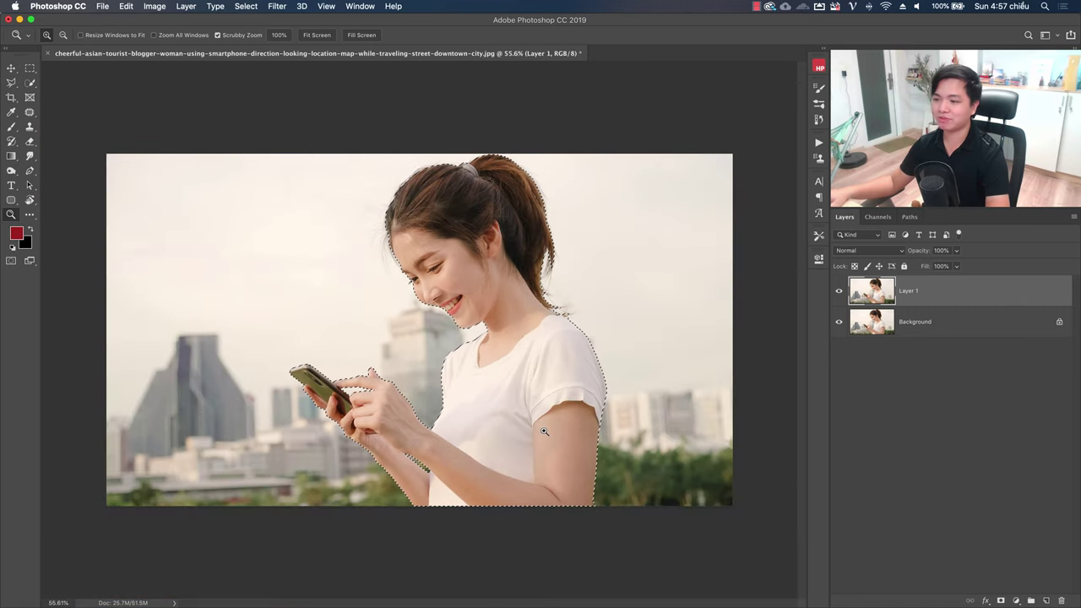
- Switch to Quick Selection and launch Select > Select and Mask
{"action": "left_click", "coordinate": [11, 82]}
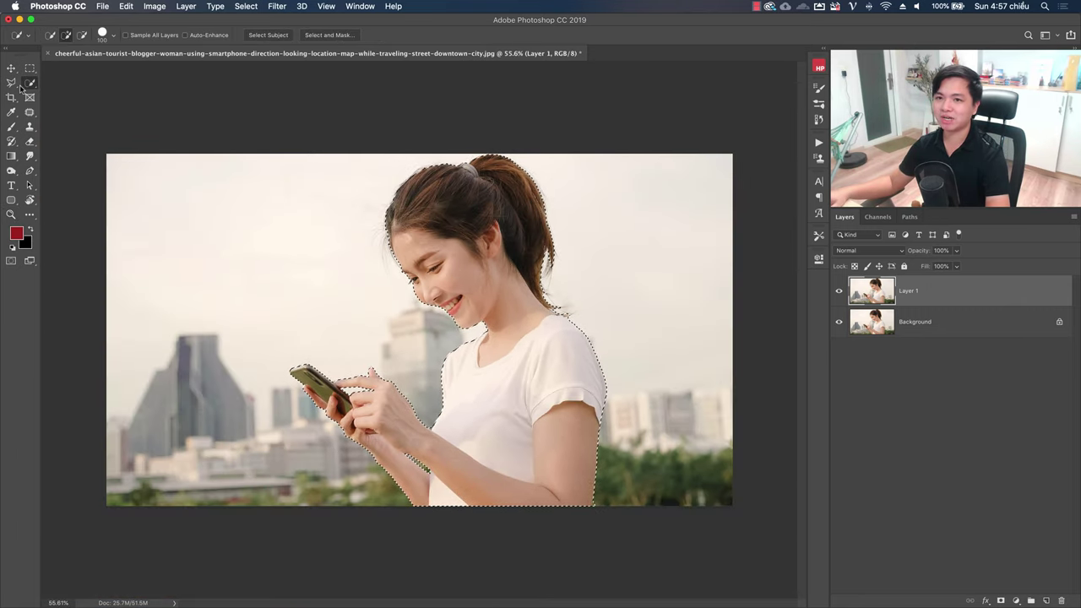
{"action": "left_click", "coordinate": [30, 83]}
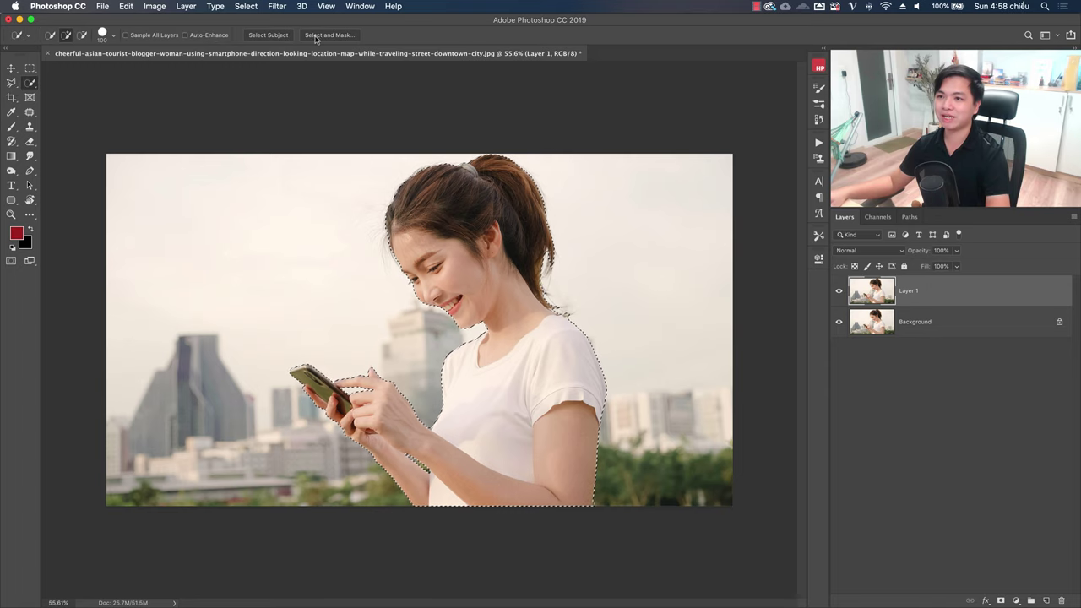
{"action": "left_click", "coordinate": [245, 6]}
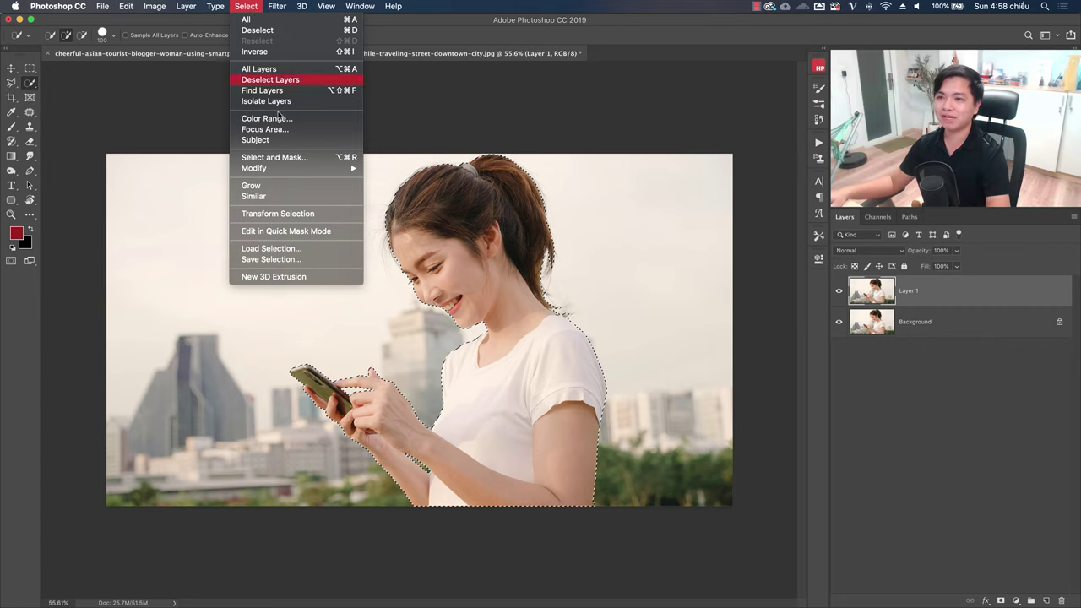
{"action": "left_click", "coordinate": [282, 159]}
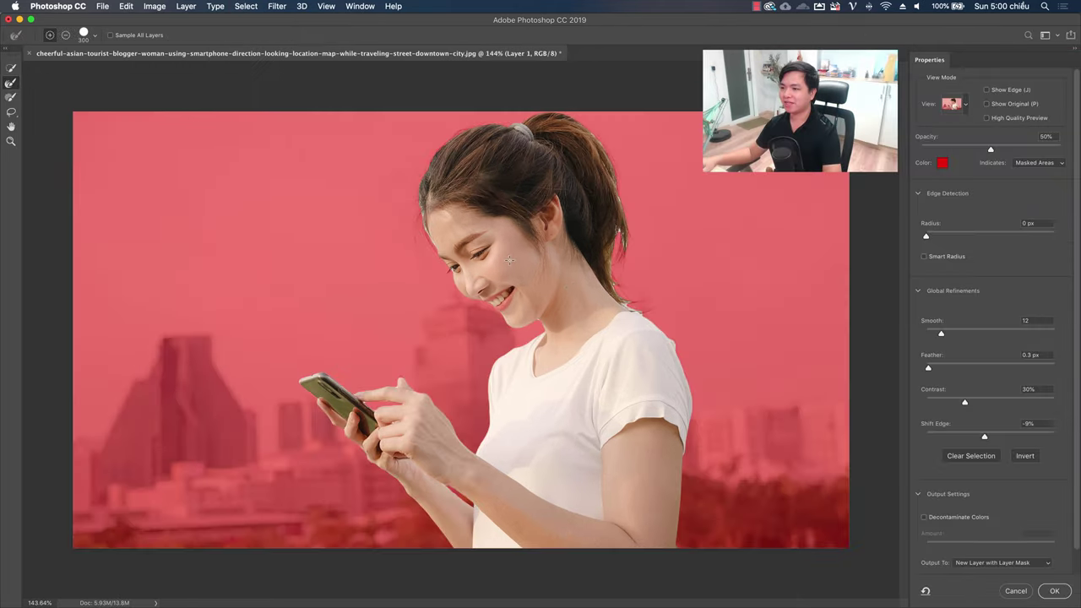
- Set Global Refinements to Smooth 12, Feather 0.3 px, Contrast 30%, Shift Edge -9%
{"action": "scroll", "coordinate": [522, 260], "scroll_direction": "down", "scroll_amount": 2}
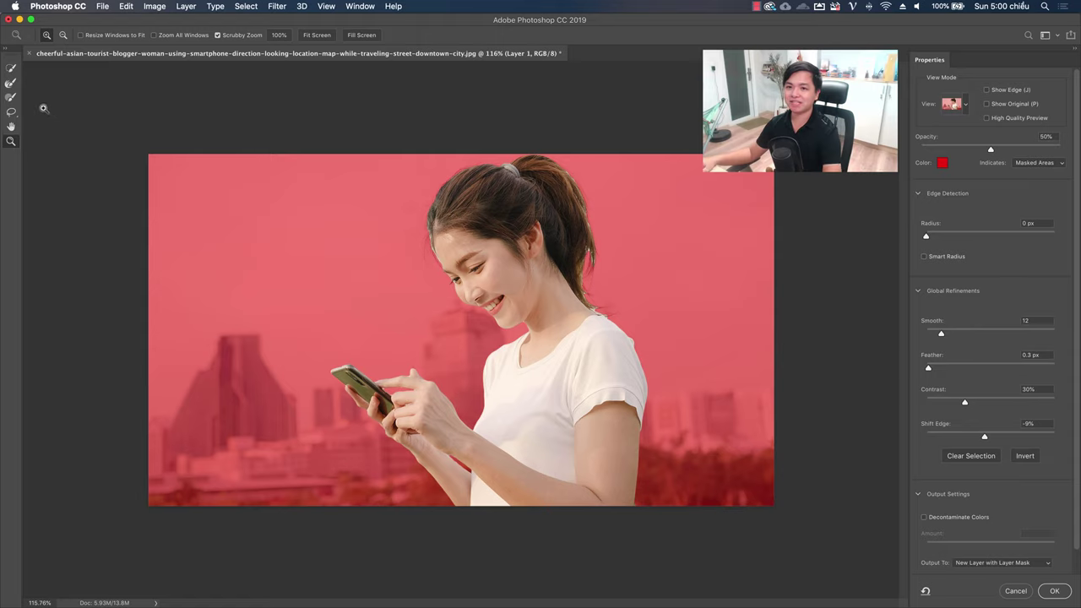
{"action": "left_click", "coordinate": [10, 69]}
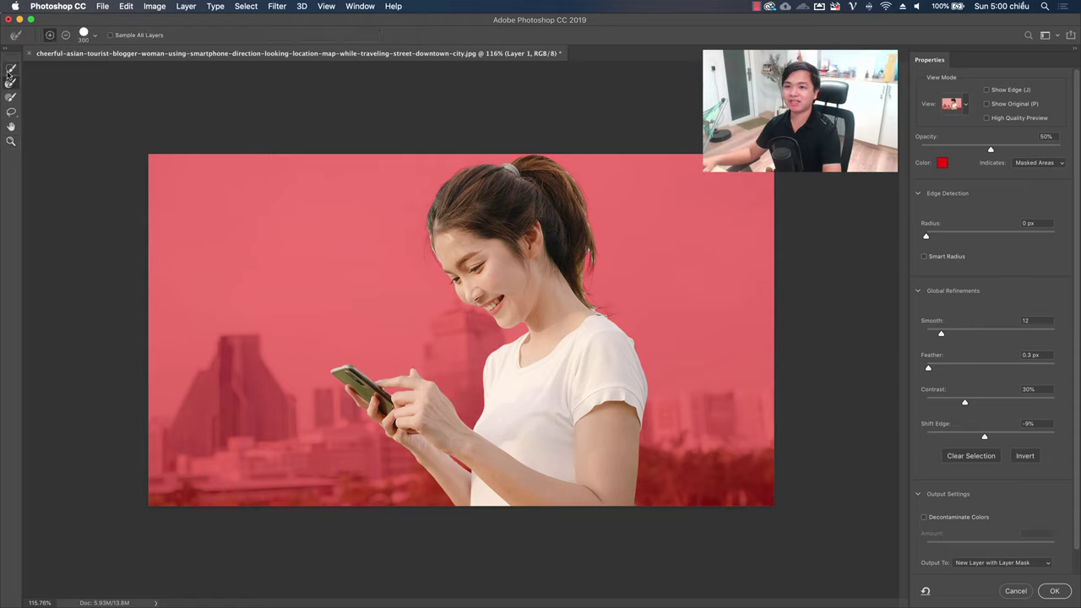
{"action": "left_click", "coordinate": [10, 82]}
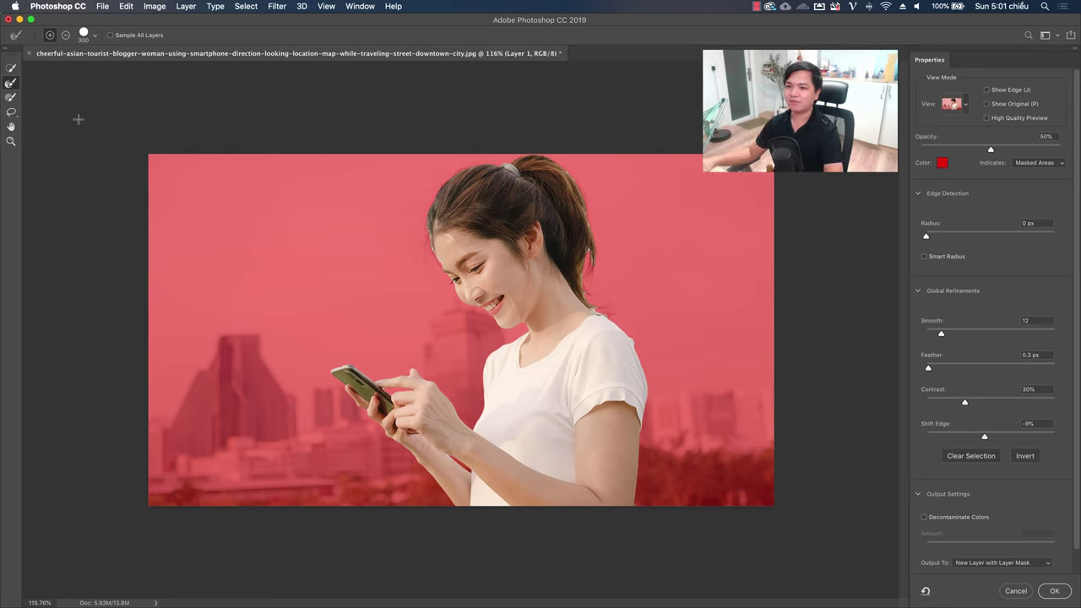
{"action": "left_click", "coordinate": [10, 70]}
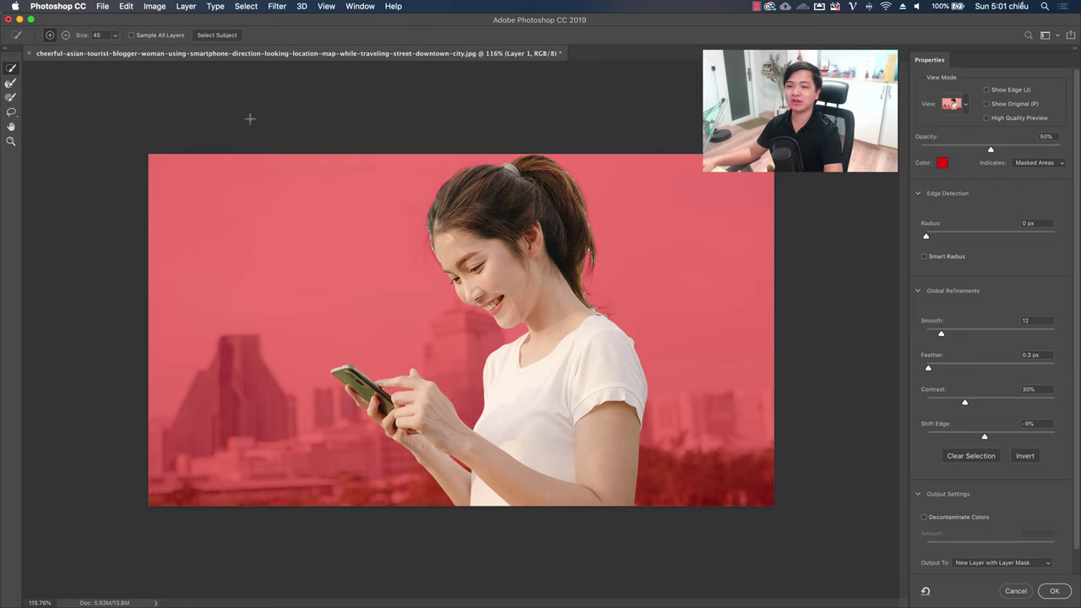
- Brush the hair and shoulder edges with the Refine Edge Brush, reduced to size 125
{"action": "left_click", "coordinate": [10, 83]}
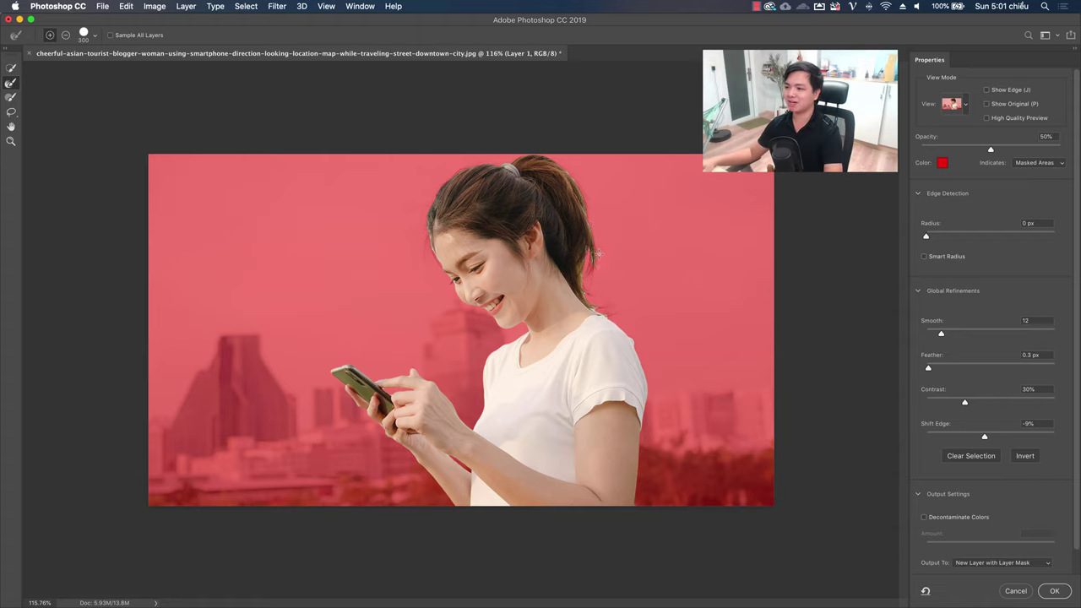
{"action": "left_click_drag", "start_coordinate": [596, 270], "coordinate": [616, 293]}
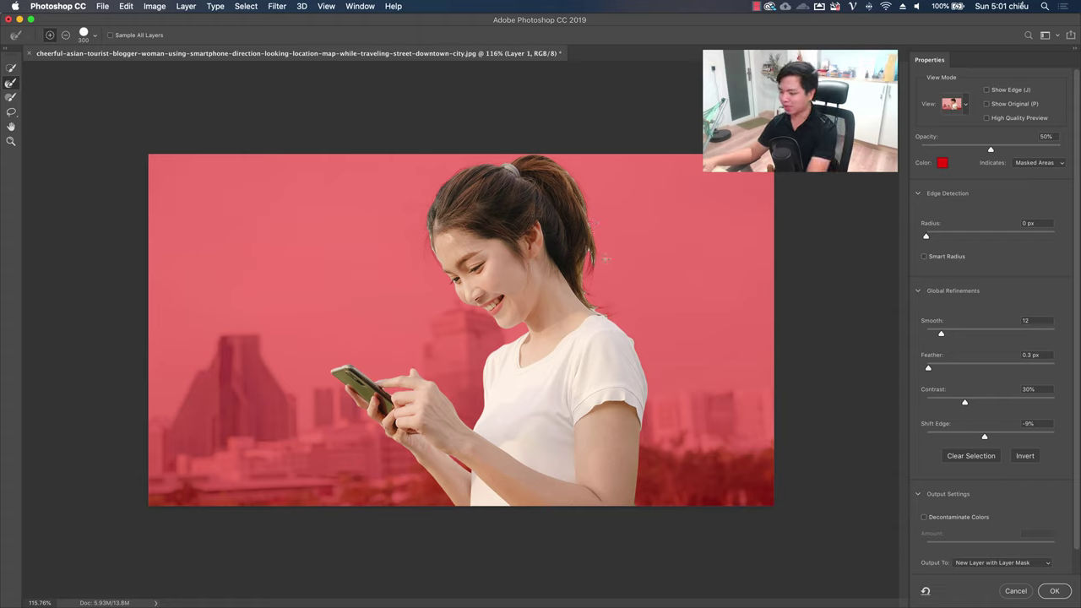
{"action": "key", "text": "bracketleft"}
{"action": "key", "text": "bracketleft"}
{"action": "key", "text": "bracketleft"}
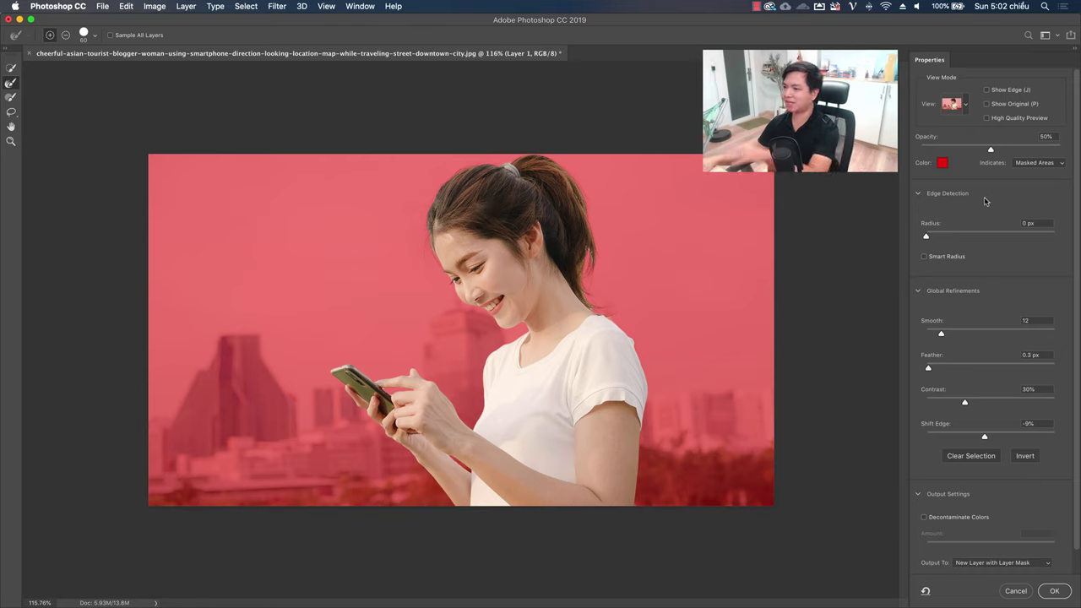
- Keep Overlay view mode and set the Smart Radius edge detection radius to 1 px
{"action": "left_click", "coordinate": [968, 106]}
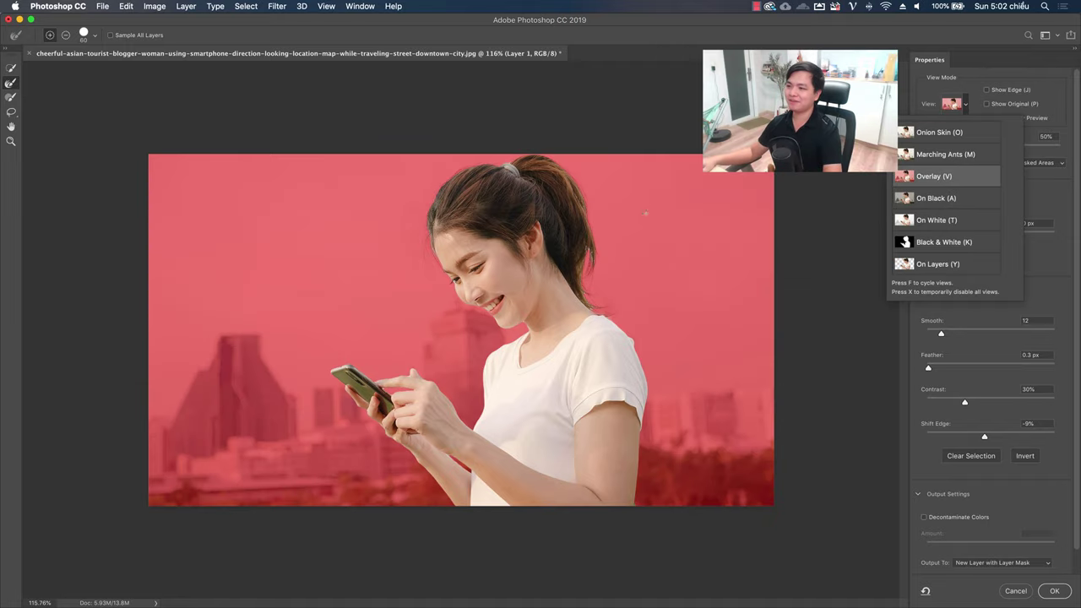
{"action": "left_click", "coordinate": [1038, 186]}
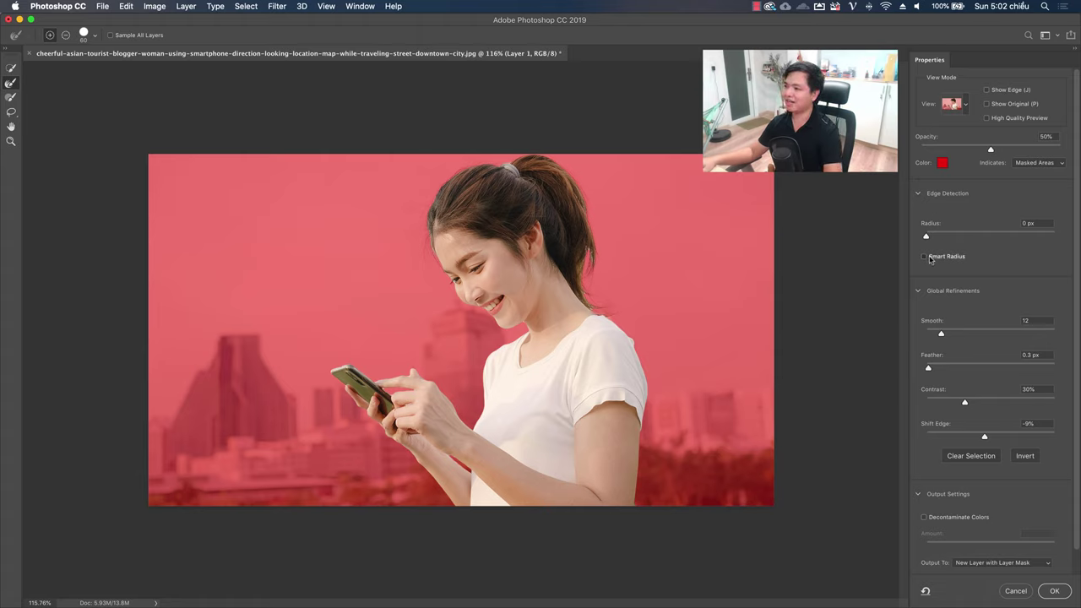
{"action": "left_click_drag", "start_coordinate": [927, 237], "coordinate": [935, 240]}
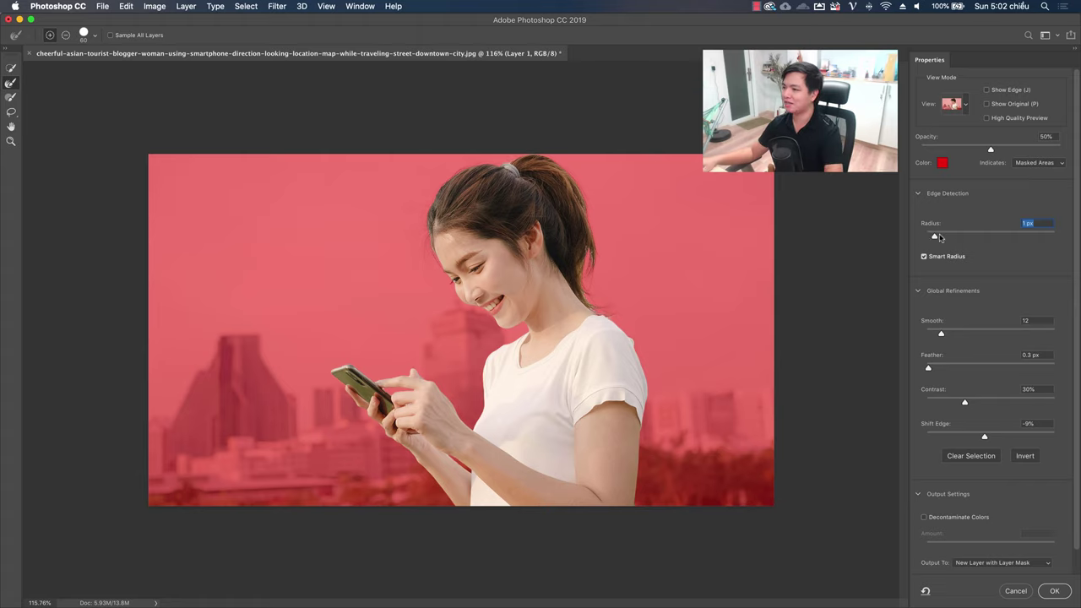
- Raise the Edge Detection radius to 3 px and lower Smooth from 12 to 9
{"action": "left_click_drag", "start_coordinate": [937, 236], "coordinate": [944, 237]}
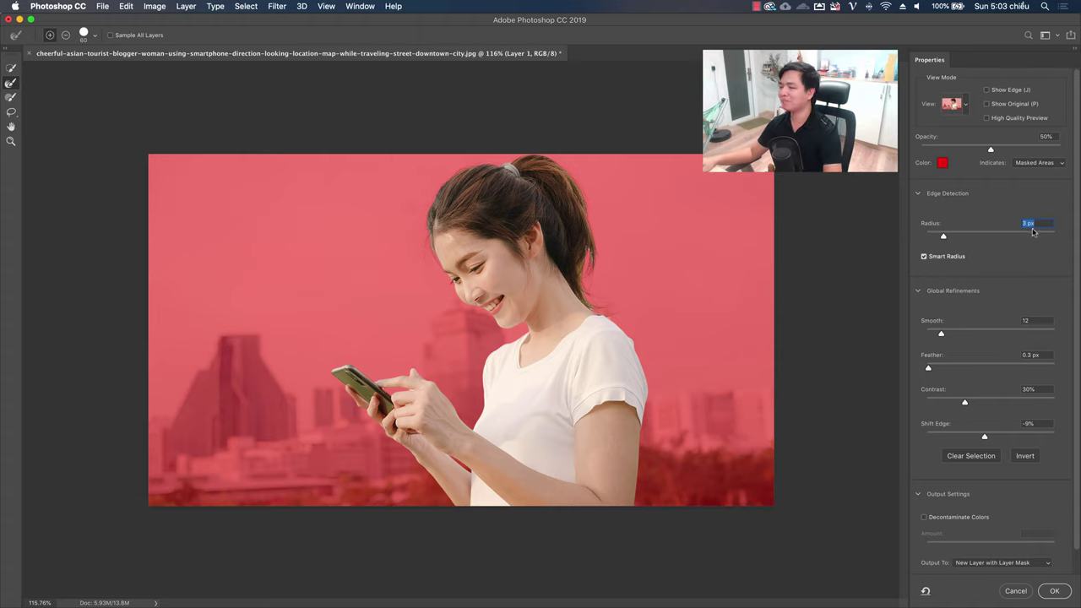
{"action": "scroll", "coordinate": [963, 313], "scroll_direction": "down", "scroll_amount": 2}
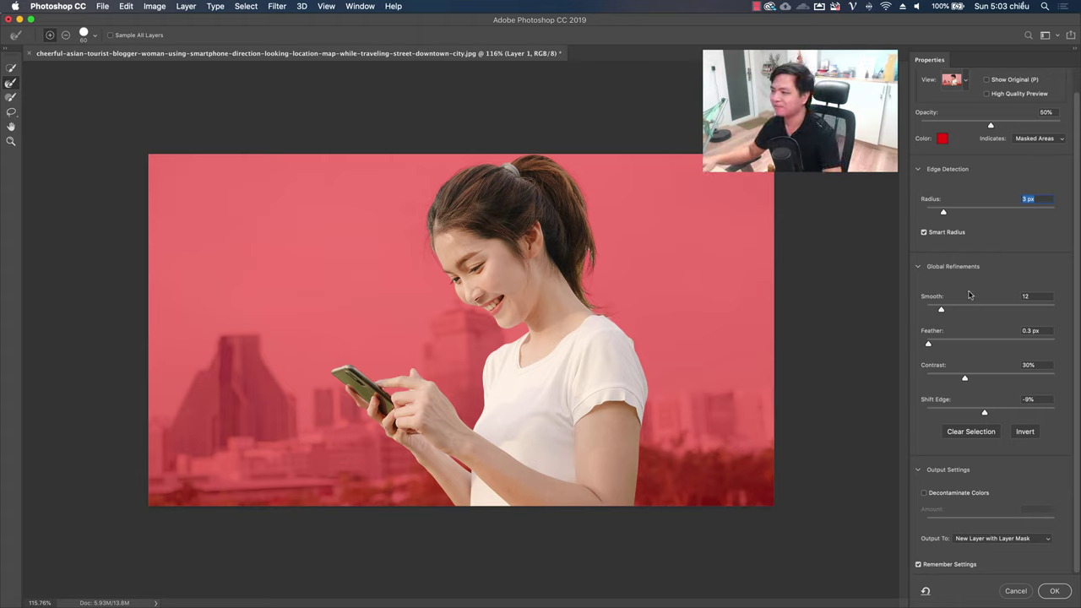
{"action": "left_click_drag", "start_coordinate": [942, 311], "coordinate": [937, 311]}
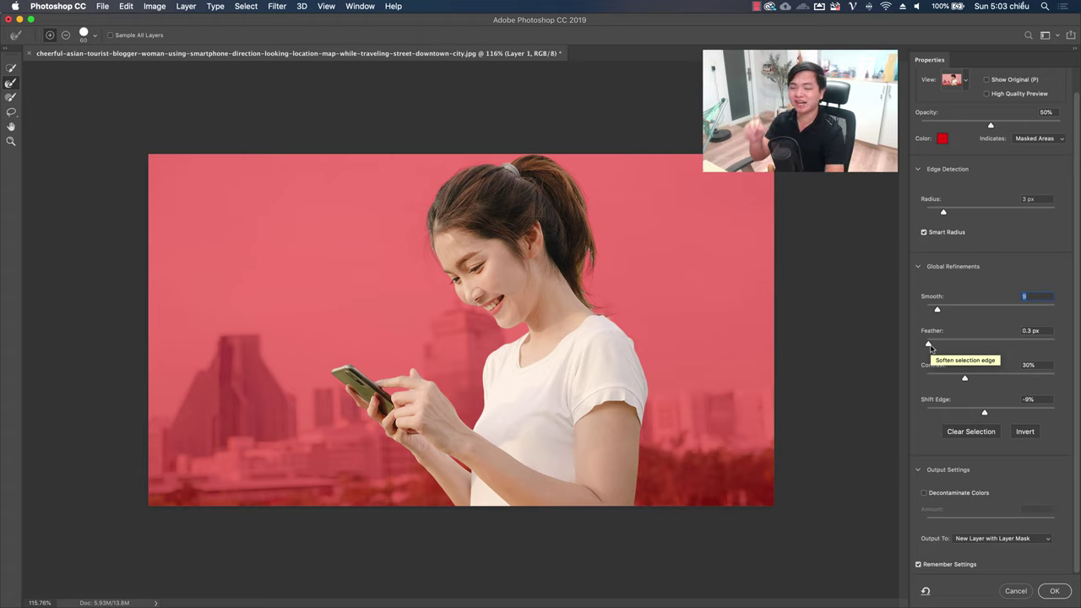
- Set edge Contrast to 24% and Shift Edge to -2%, keeping Feather at 0.3 px
{"action": "double_click", "coordinate": [1030, 331]}
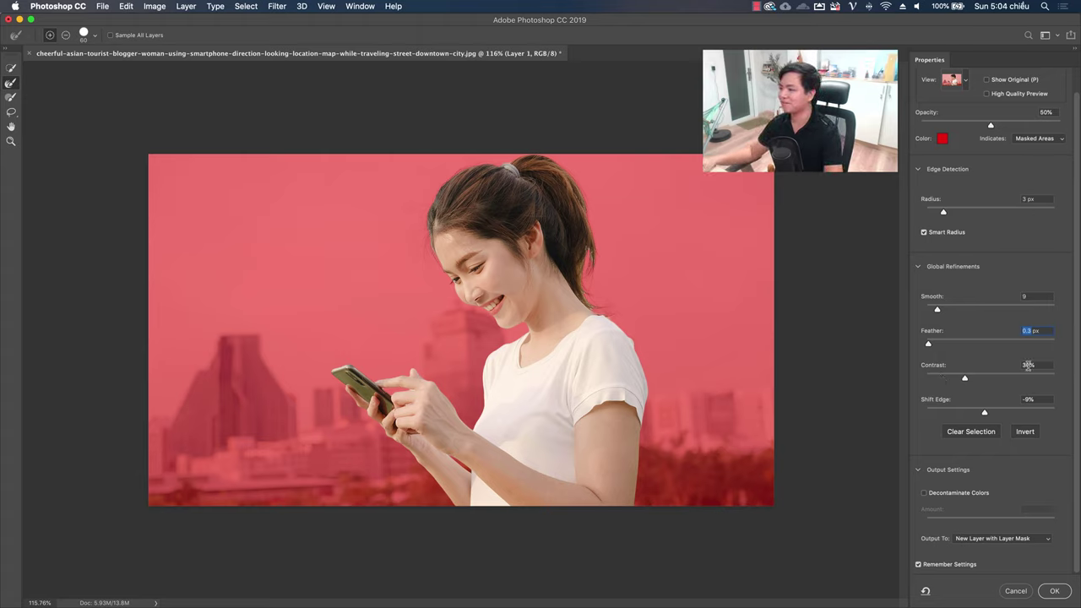
{"action": "left_click_drag", "start_coordinate": [964, 380], "coordinate": [958, 381]}
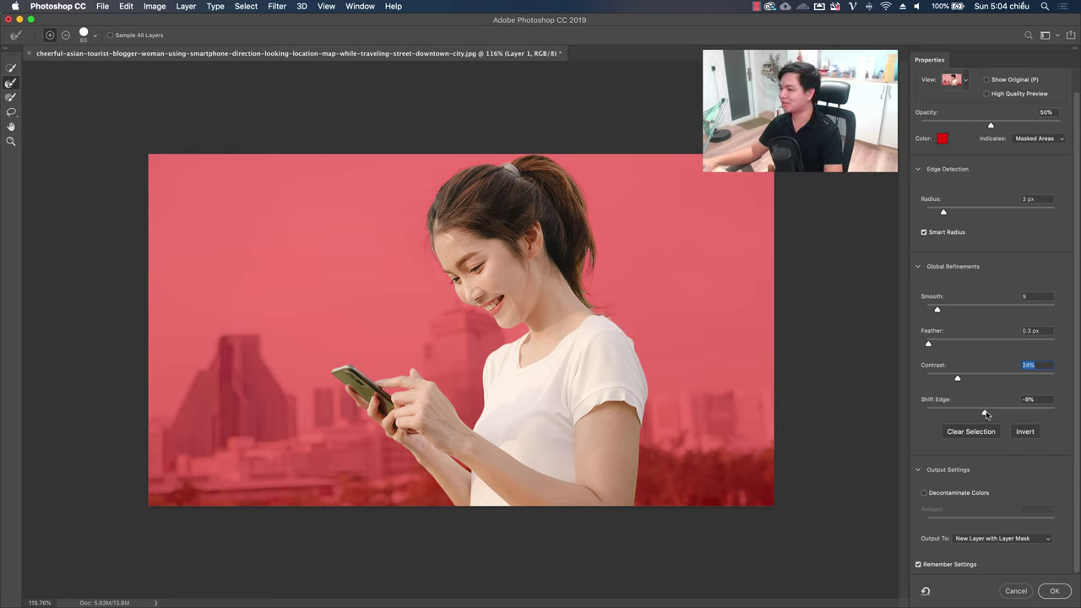
{"action": "left_click_drag", "start_coordinate": [986, 414], "coordinate": [989, 414]}
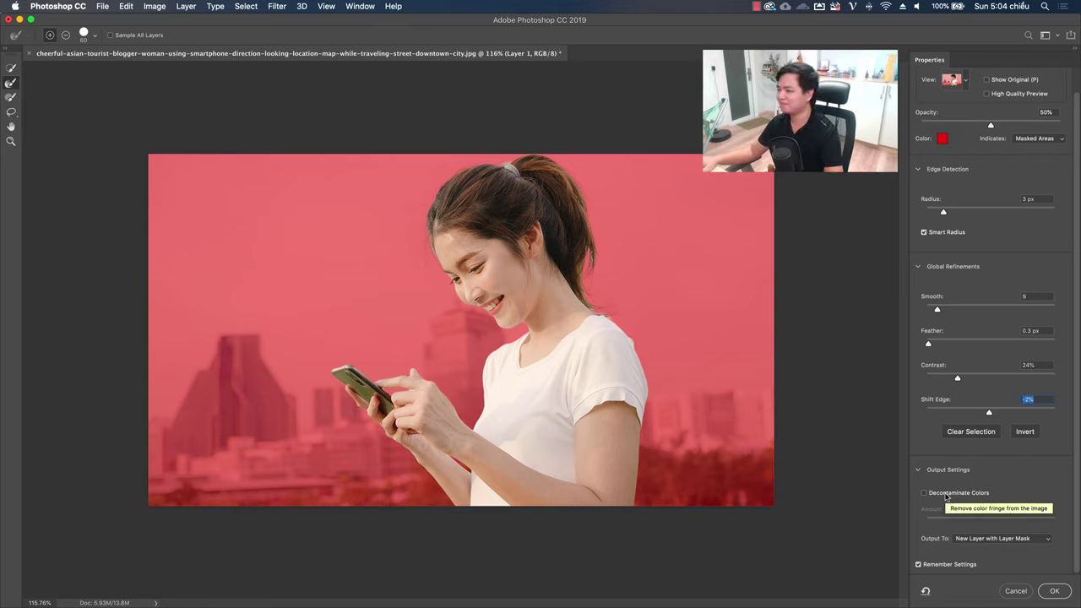
- Enable Decontaminate Colors at 31% and output to a new layer with layer mask
{"action": "left_click", "coordinate": [946, 494]}
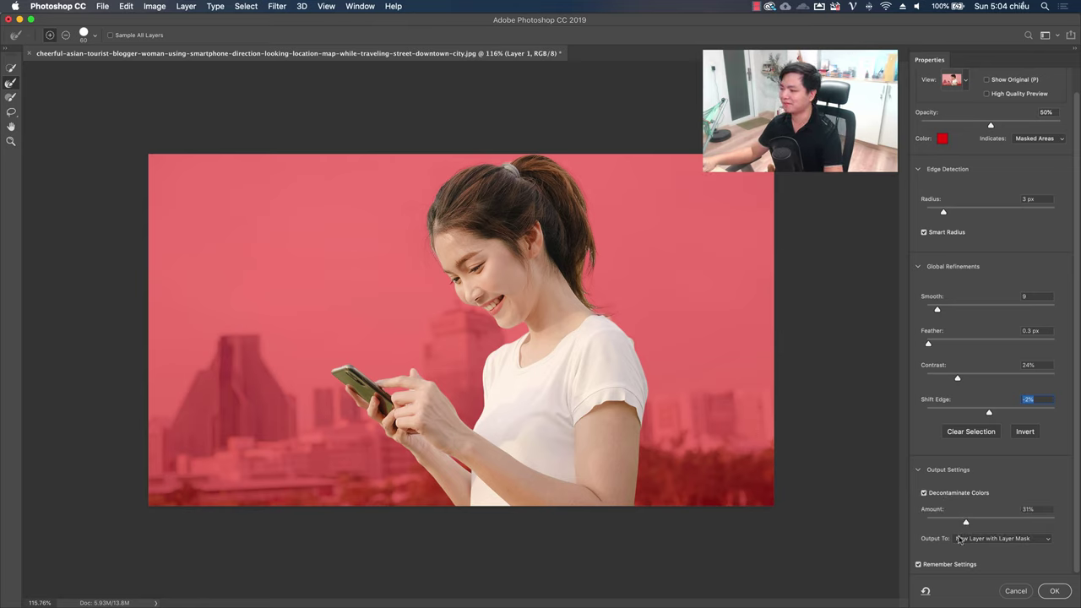
{"action": "left_click", "coordinate": [1001, 539]}
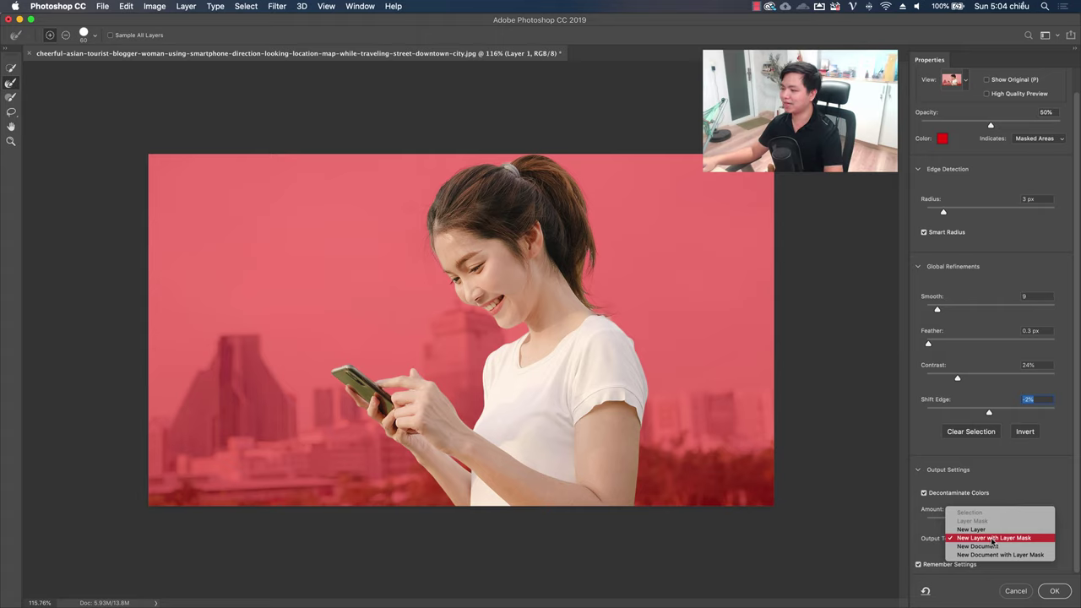
{"action": "left_click", "coordinate": [995, 539]}
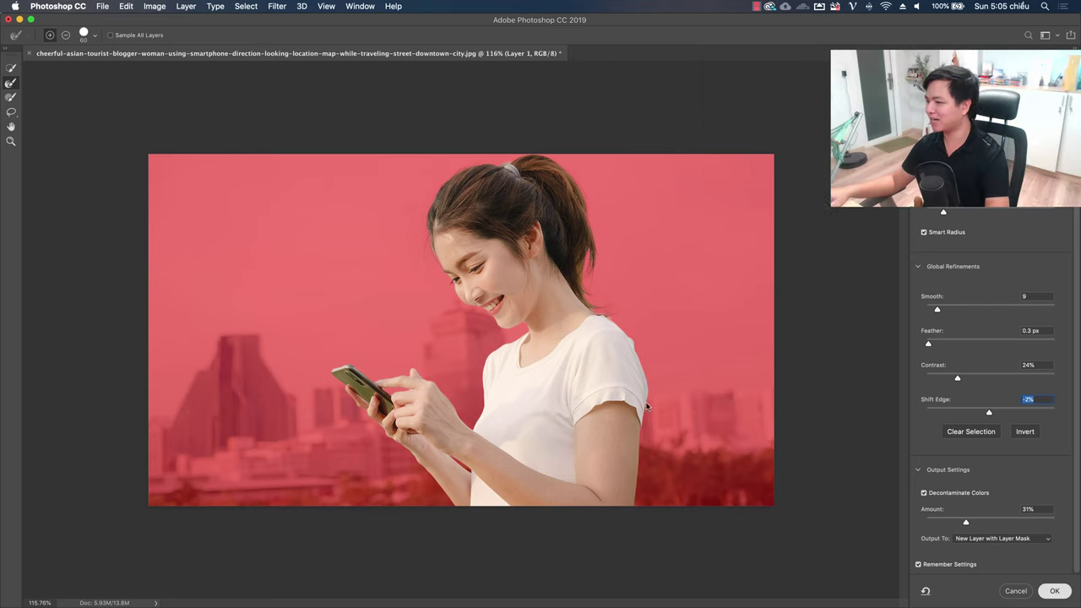
{"action": "key", "text": "Return"}
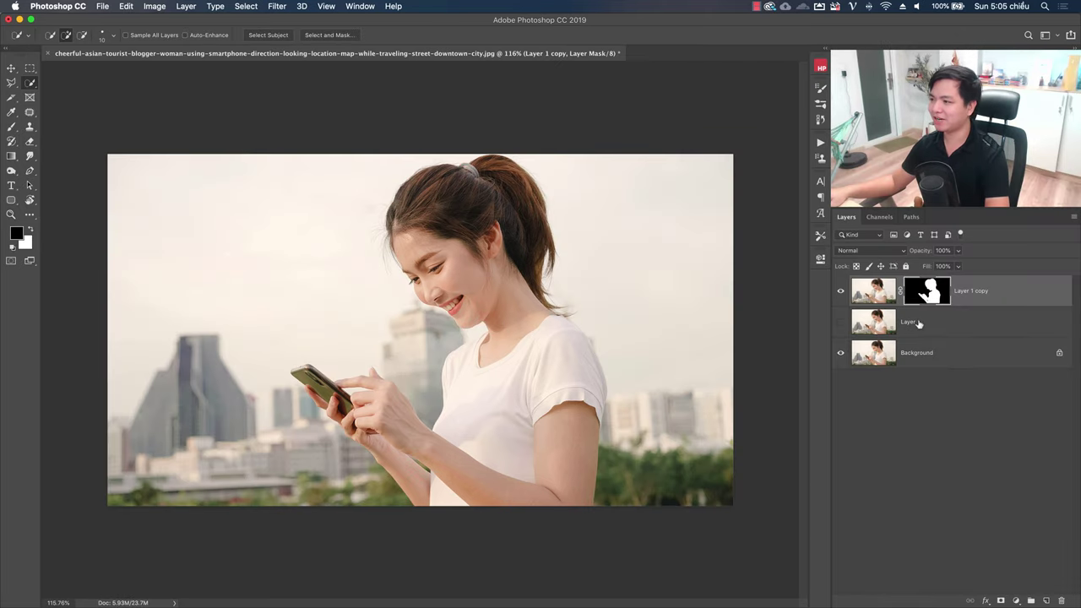
- Select Layer 1, swap foreground and background colours, and add an empty Layer 2
{"action": "left_click", "coordinate": [909, 322]}
{"action": "key", "text": "x"}
{"action": "key", "text": "ctrl+shift+n"}
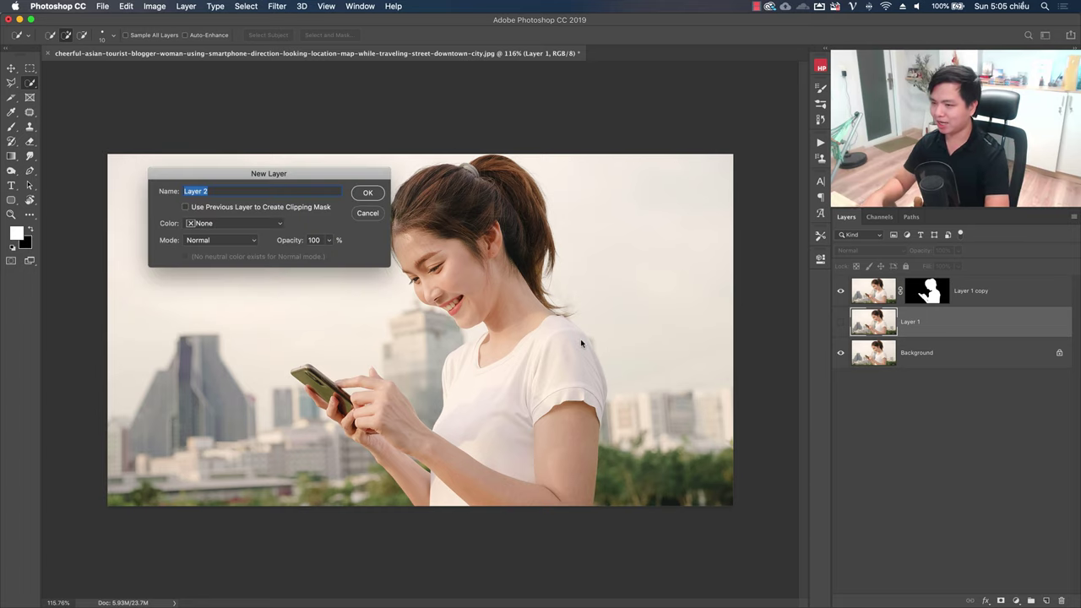
{"action": "key", "text": "Return"}
- Add a Solid Color fill layer in dark red #8c2121 beneath the masked woman
{"action": "left_click", "coordinate": [1016, 600]}
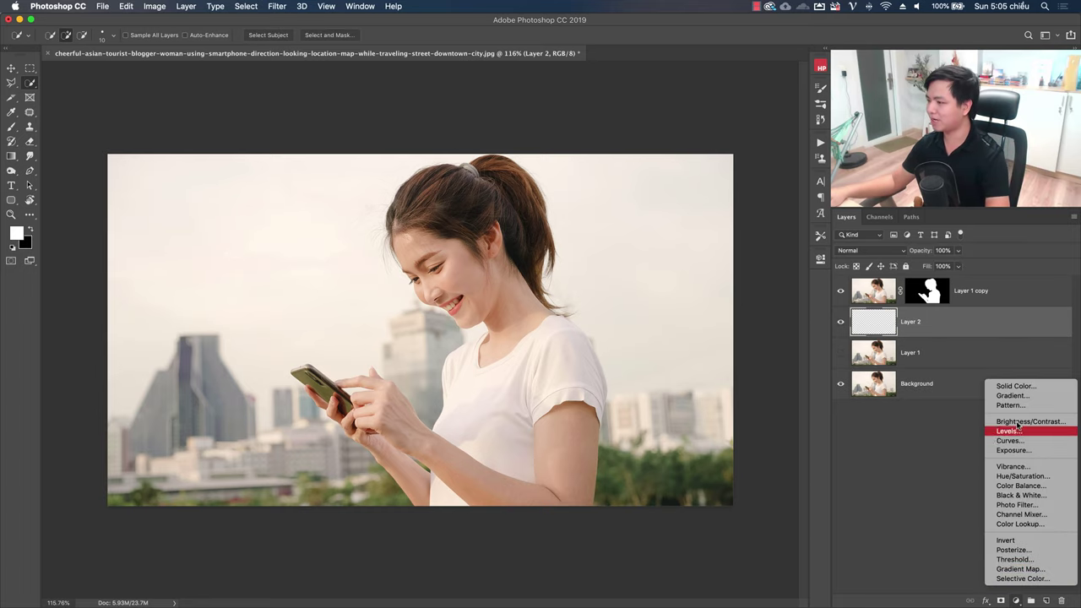
{"action": "left_click", "coordinate": [1020, 394]}
{"action": "left_click", "coordinate": [597, 316]}
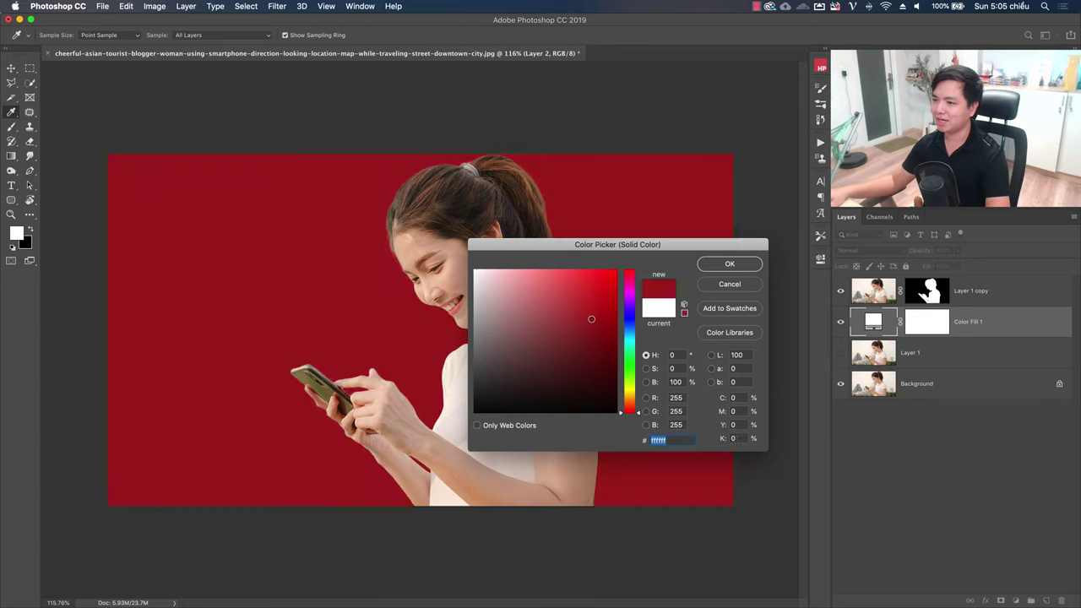
{"action": "left_click", "coordinate": [583, 301]}
{"action": "left_click", "coordinate": [583, 333]}
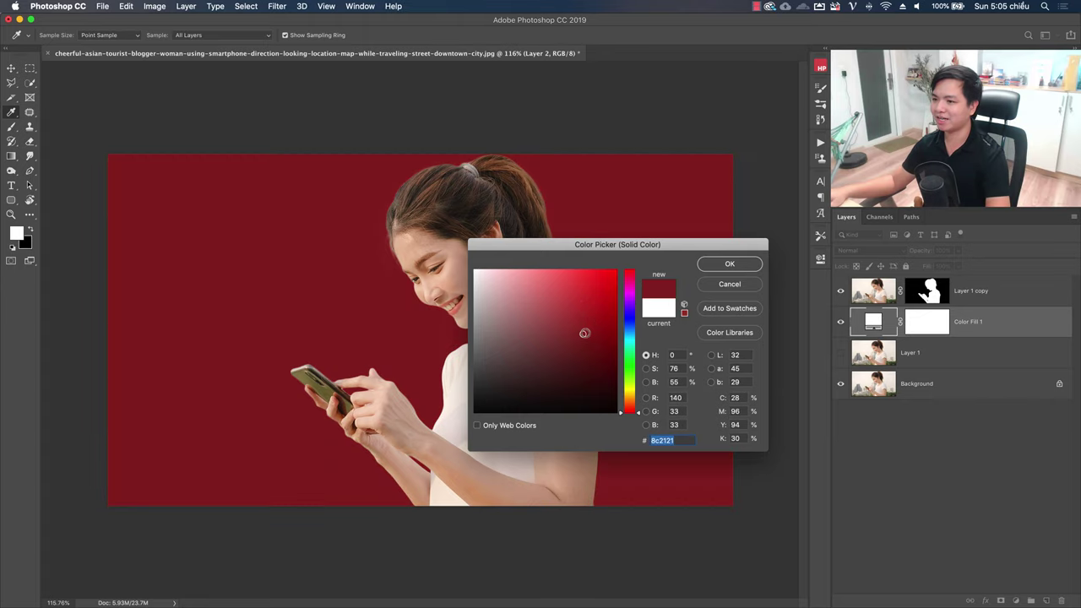
{"action": "left_click", "coordinate": [723, 266]}
{"action": "key", "text": "z"}
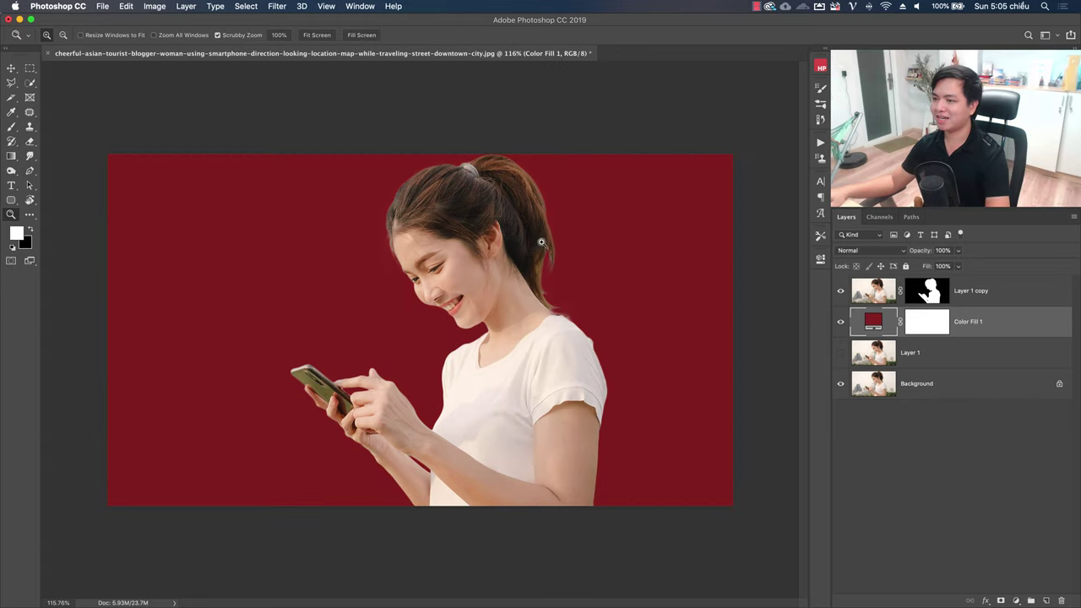
{"action": "mouse_move", "coordinate": [541, 243]}
{"action": "left_mouse_down"}
{"action": "mouse_move", "coordinate": [575, 255]}
{"action": "mouse_move", "coordinate": [498, 267]}
{"action": "left_mouse_up"}
{"action": "left_click", "coordinate": [927, 291]}
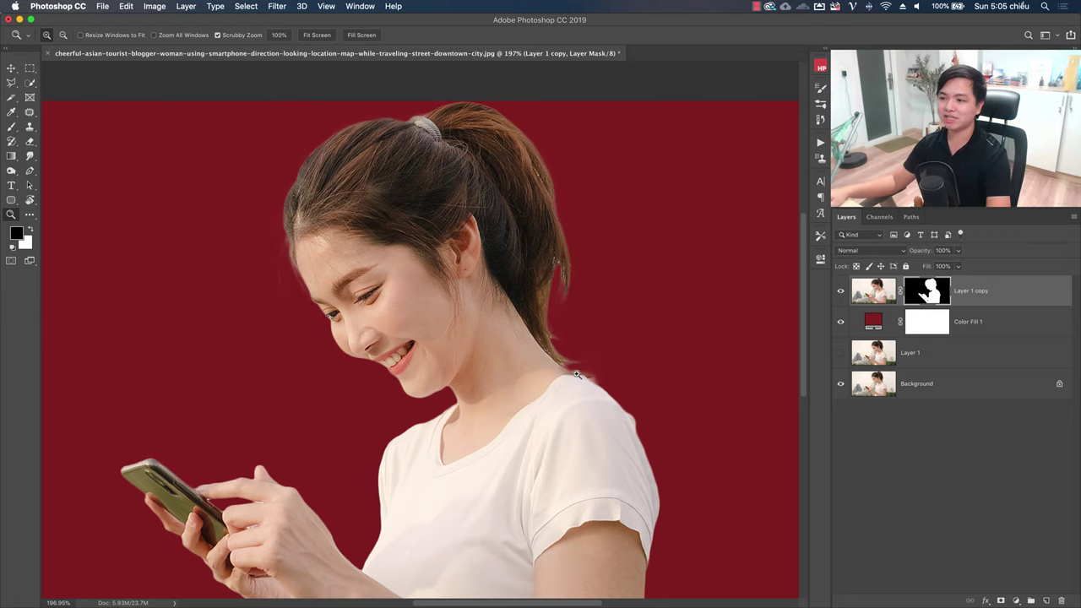
{"action": "left_click_drag", "start_coordinate": [478, 391], "coordinate": [492, 362]}
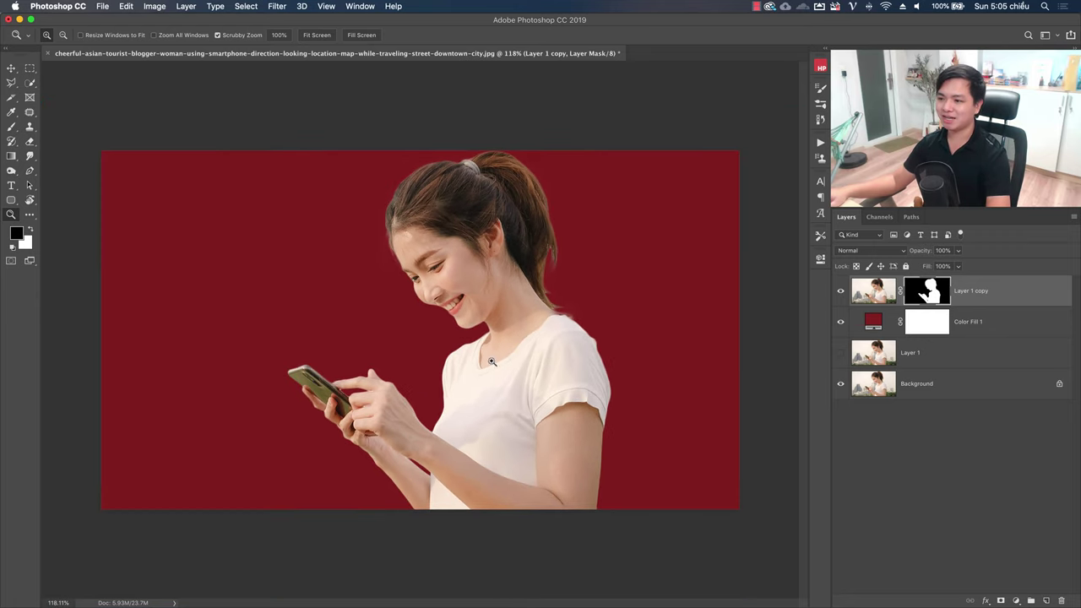